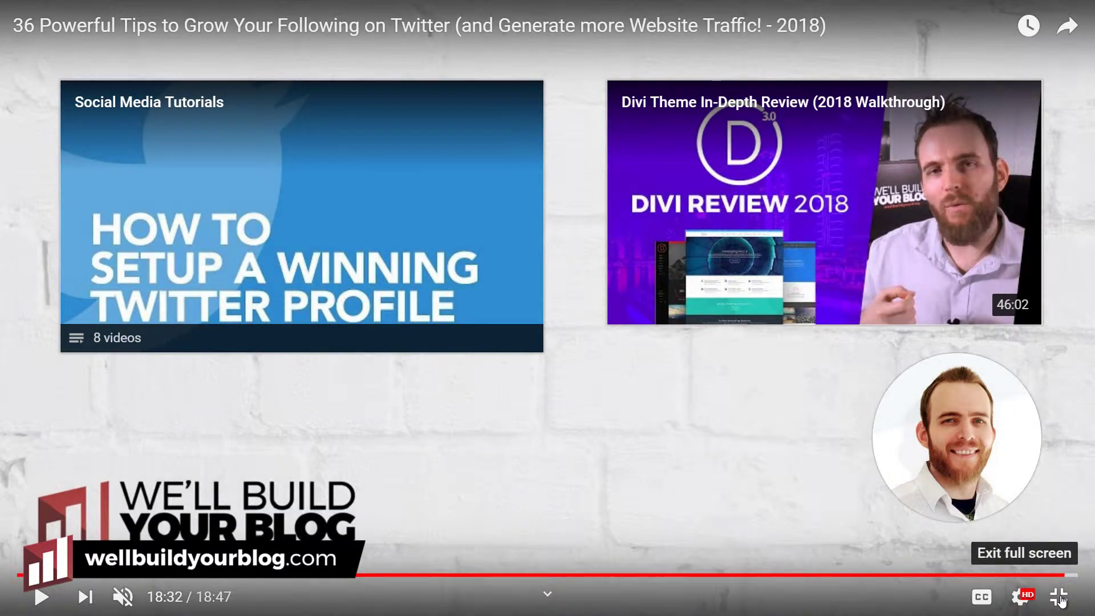
Step: Exit the full-screen video, switch to YouTube Studio and open the multipagewp video in the Editor
left_click(1059, 598)
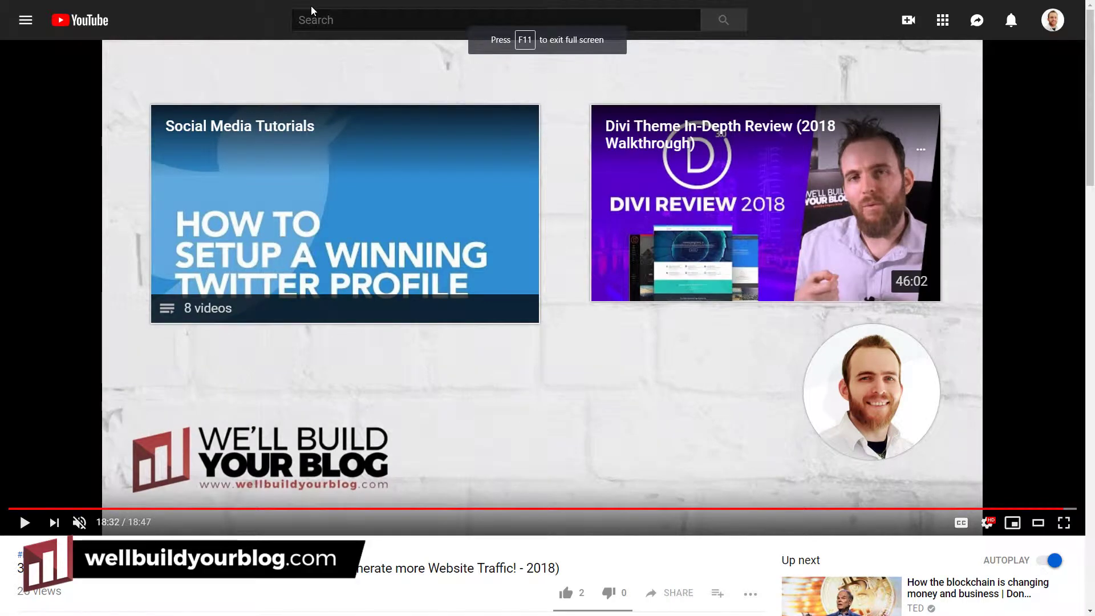
key("ctrl+Tab")
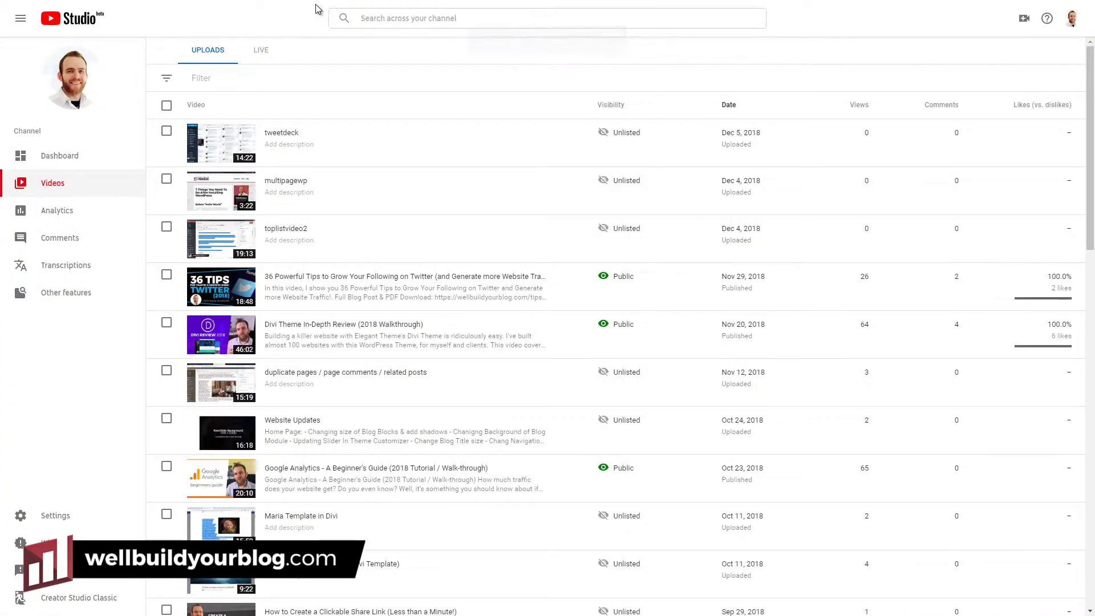
key("ctrl+plus")
key("ctrl+plus")
key("ctrl+plus")
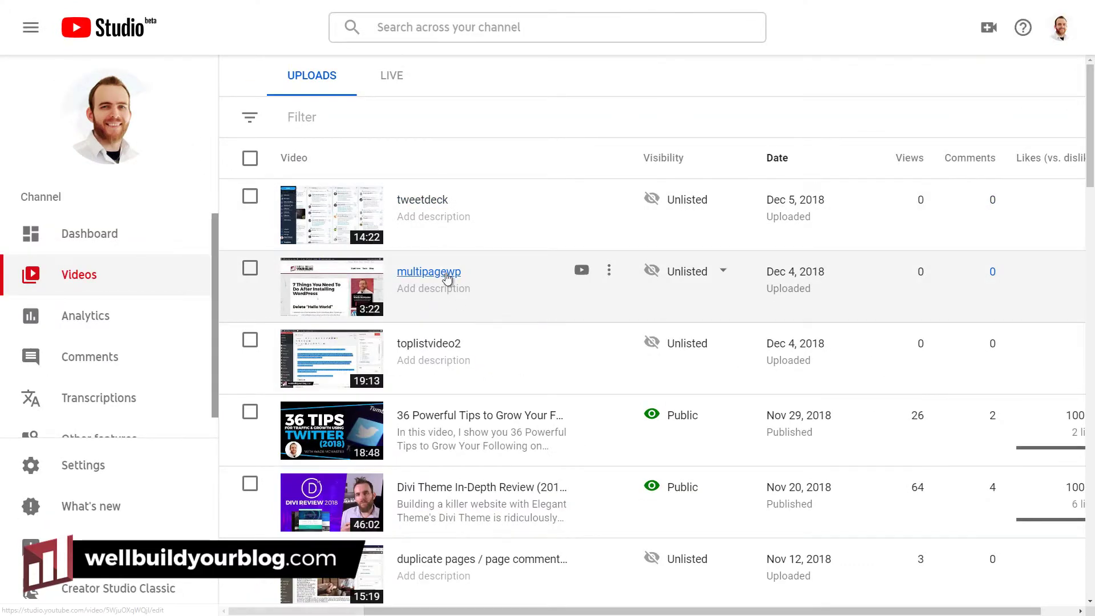
left_click(448, 277)
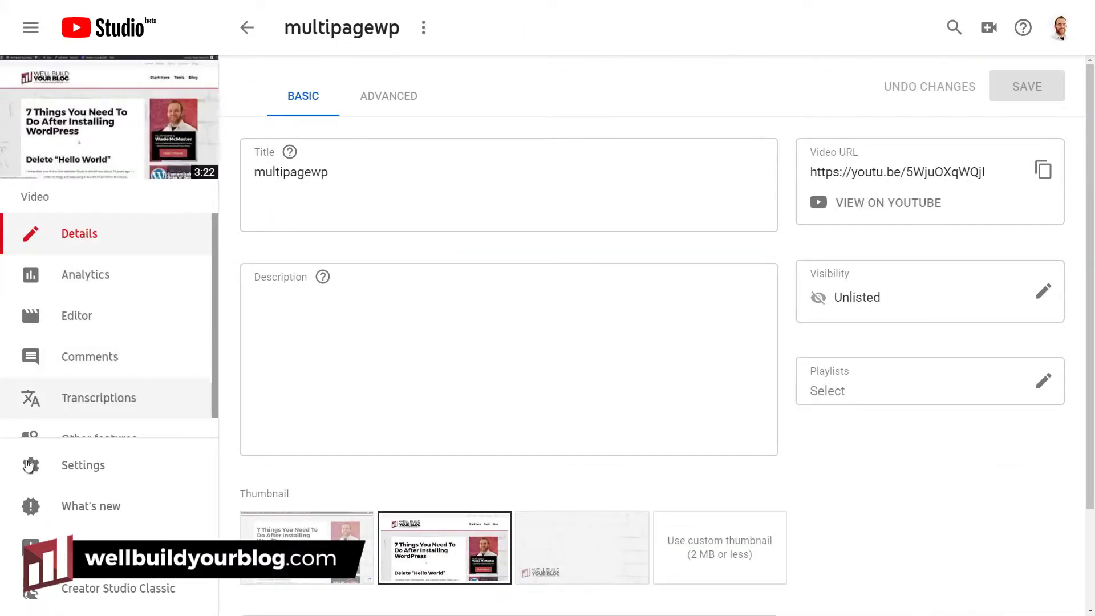
left_click(97, 323)
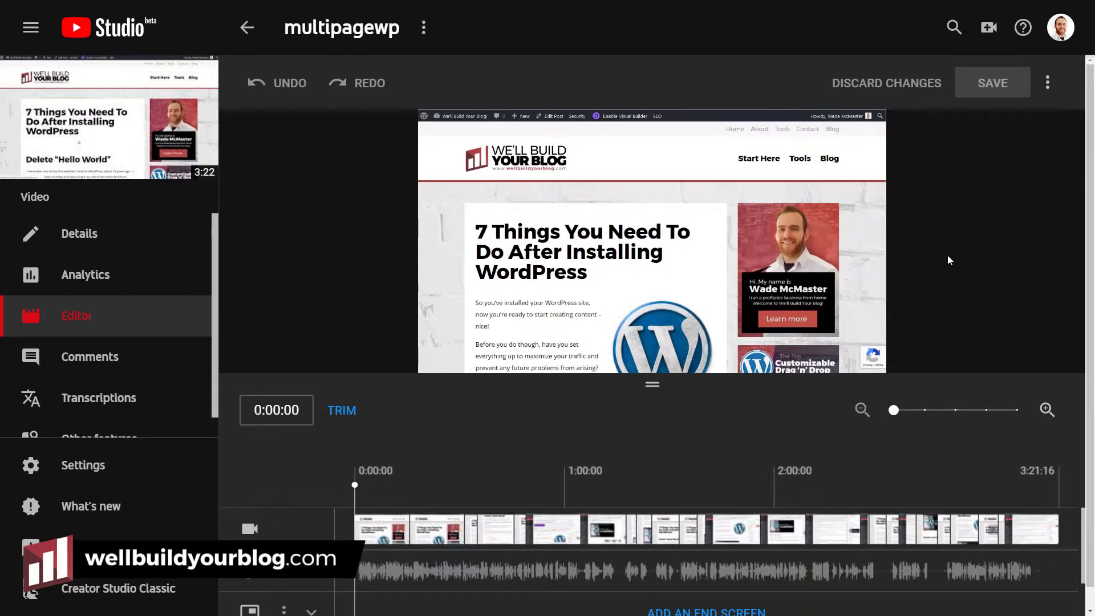
Step: Add an end screen using the template with two videos or playlists beside each other and a subscribe circle to their left
key("ctrl+minus")
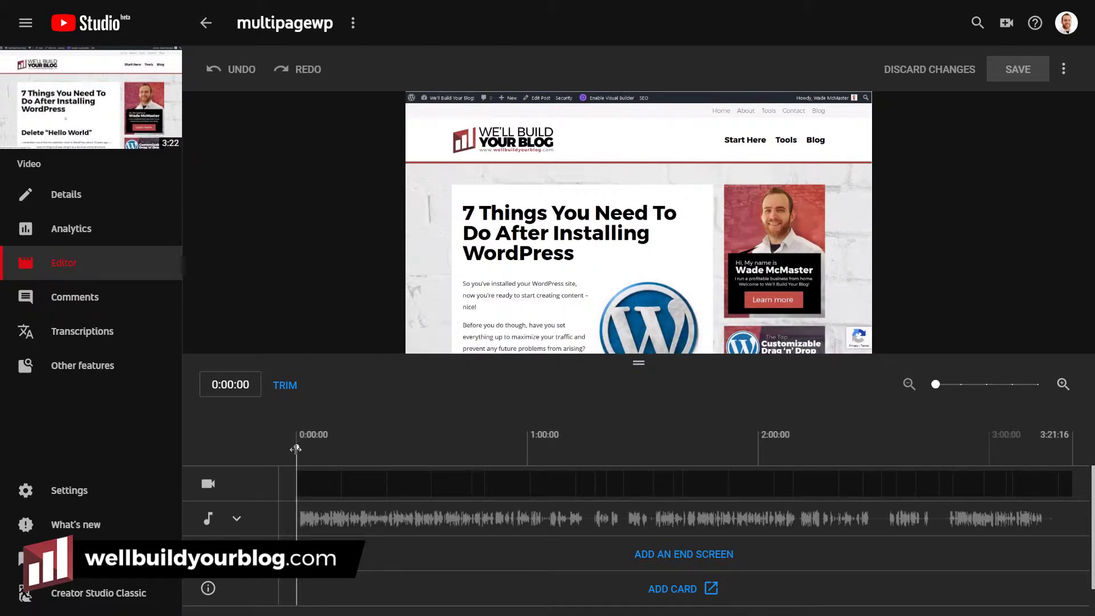
left_click(681, 559)
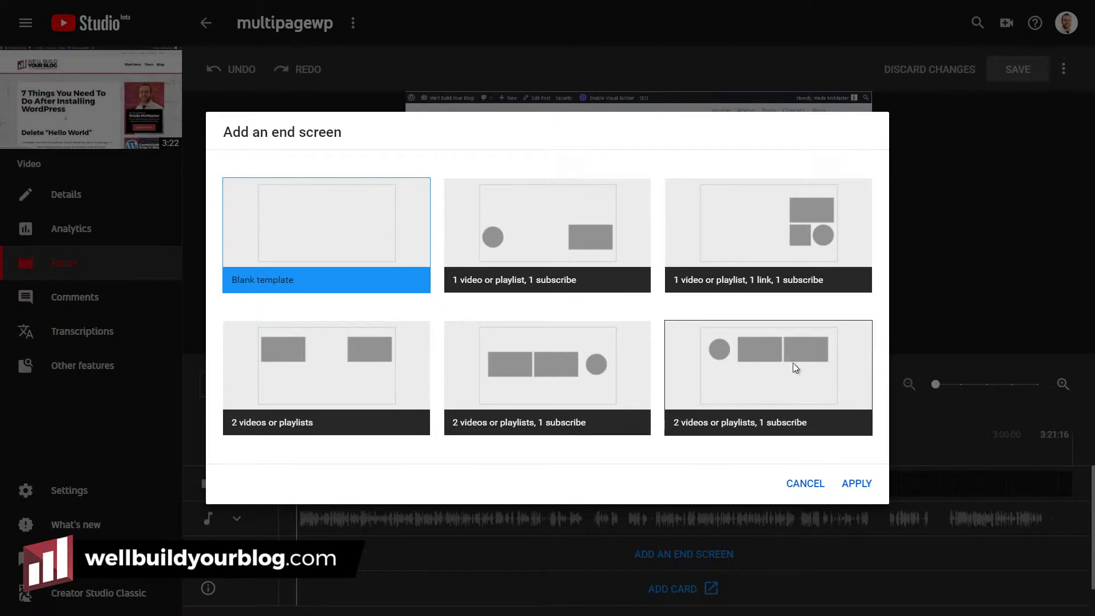
left_click(784, 344)
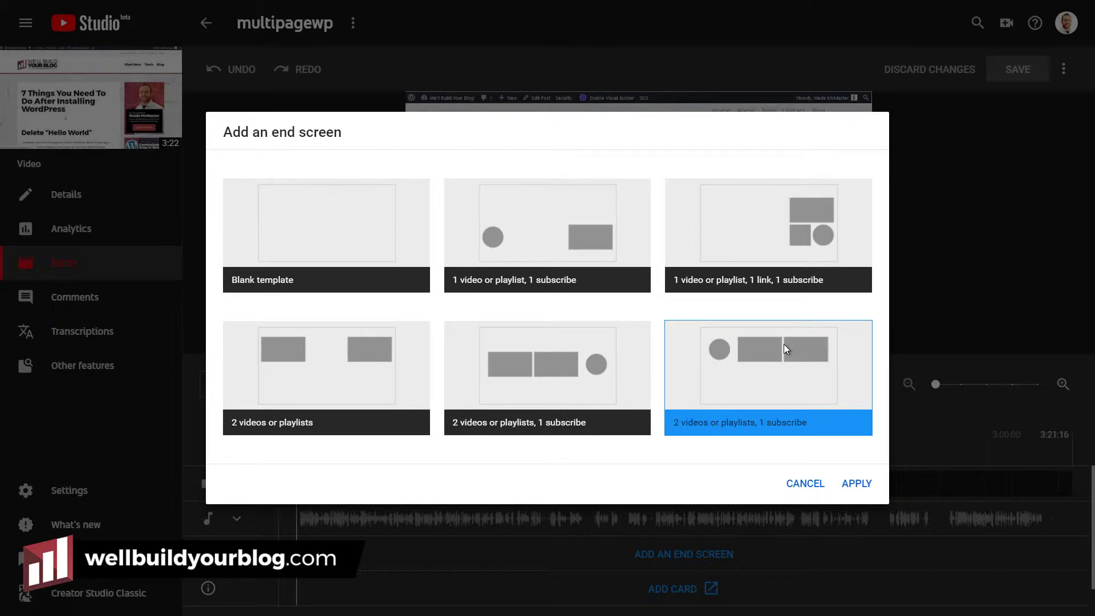
left_click(857, 483)
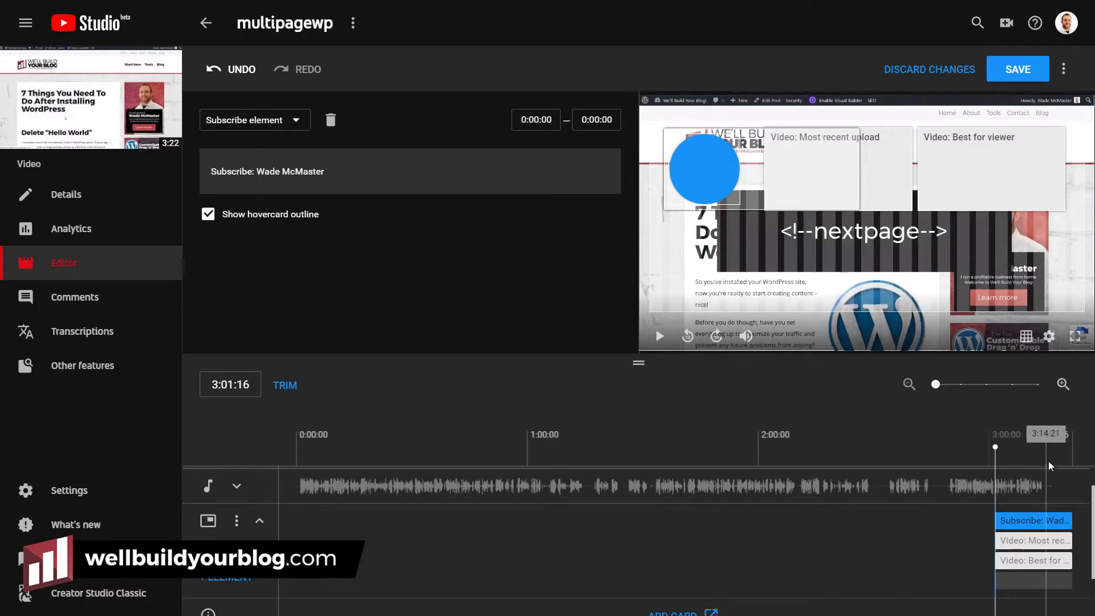
Step: Move the playhead to 3:14:09, where the video fades into the branded outro background
left_click(952, 386)
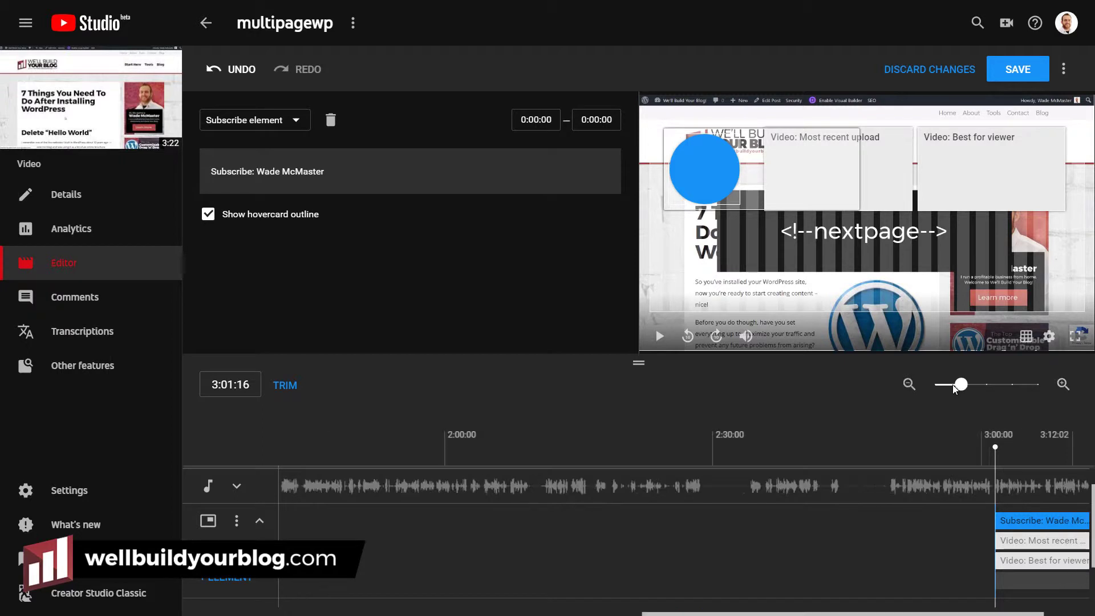
left_click(985, 385)
left_click(1013, 385)
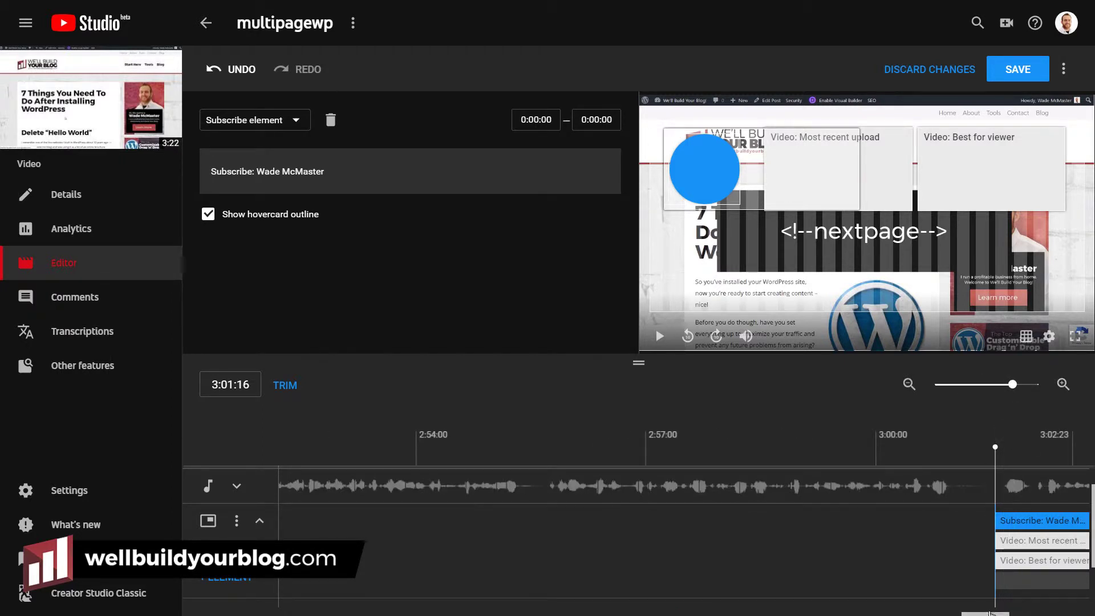
left_click_drag(989, 613, 1026, 613)
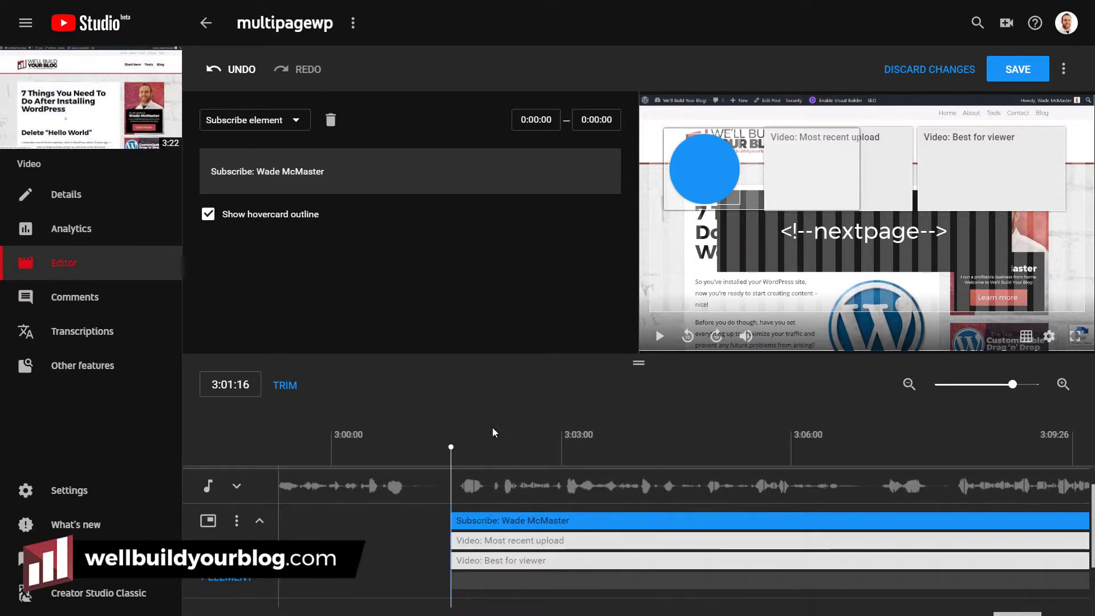
left_click(647, 463)
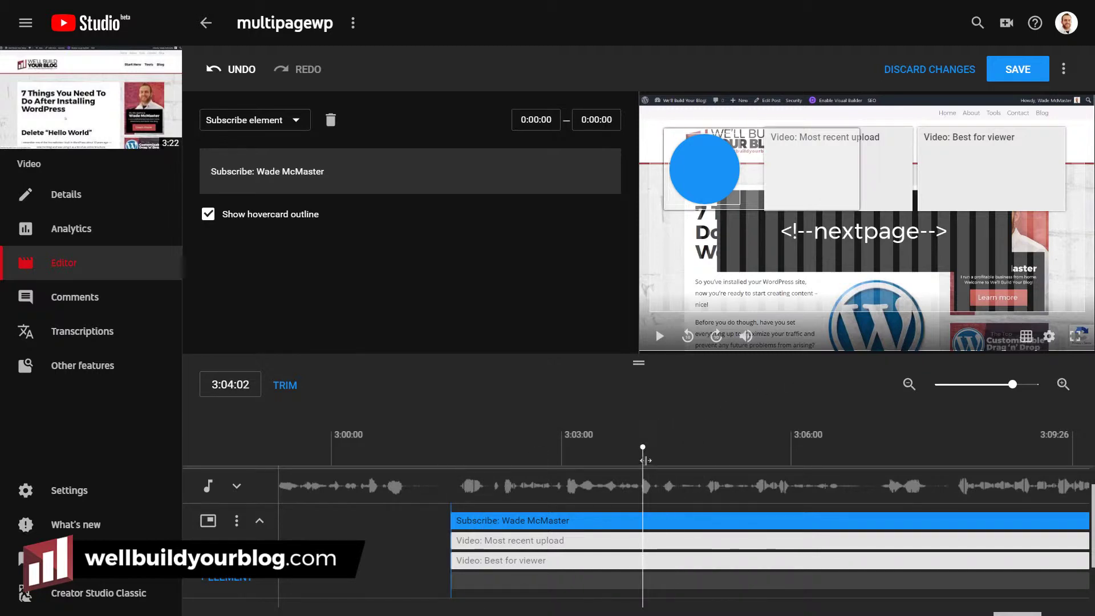
left_click(820, 460)
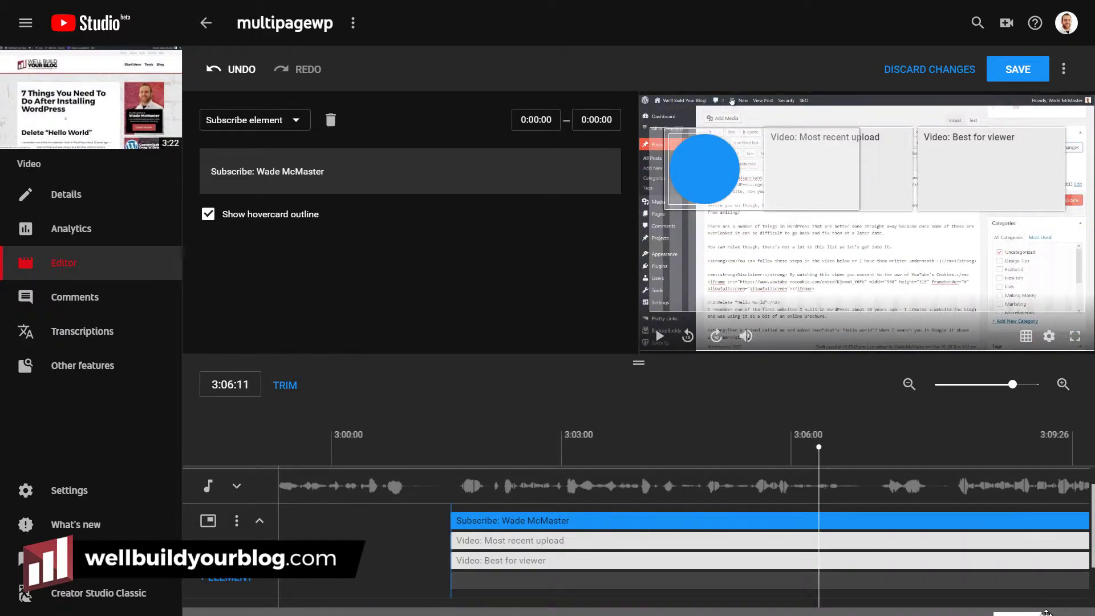
left_click_drag(1023, 614, 1075, 614)
left_click(494, 479)
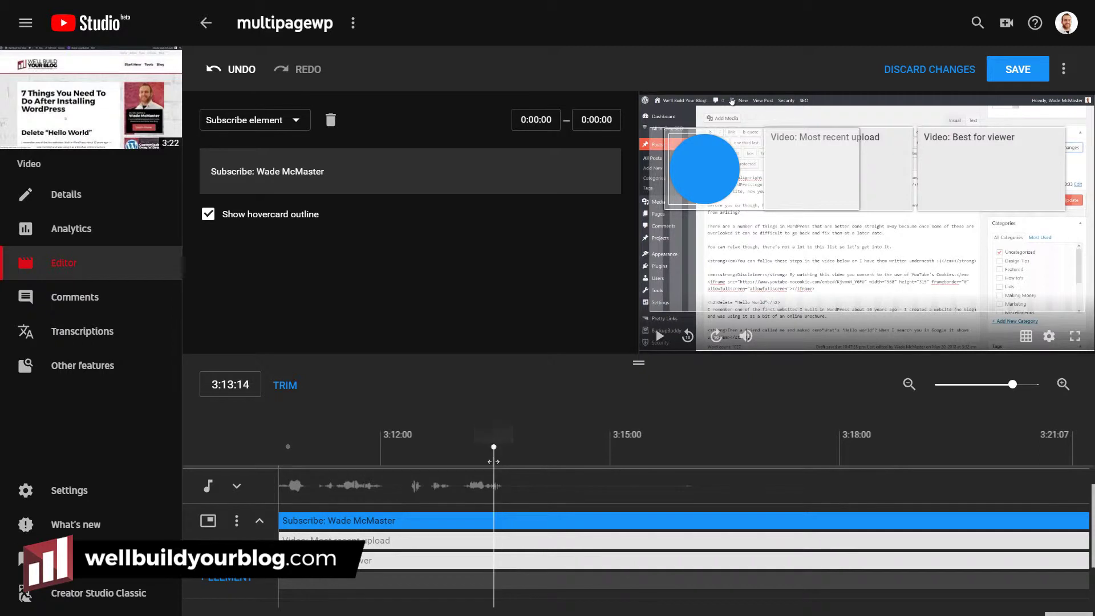
left_click(509, 451)
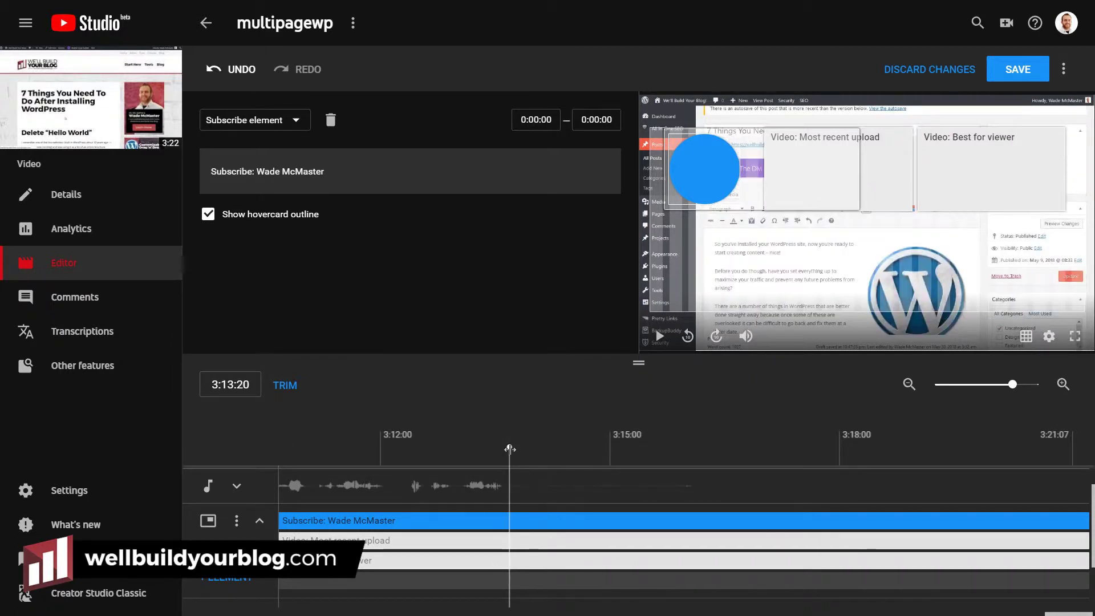
left_click(525, 451)
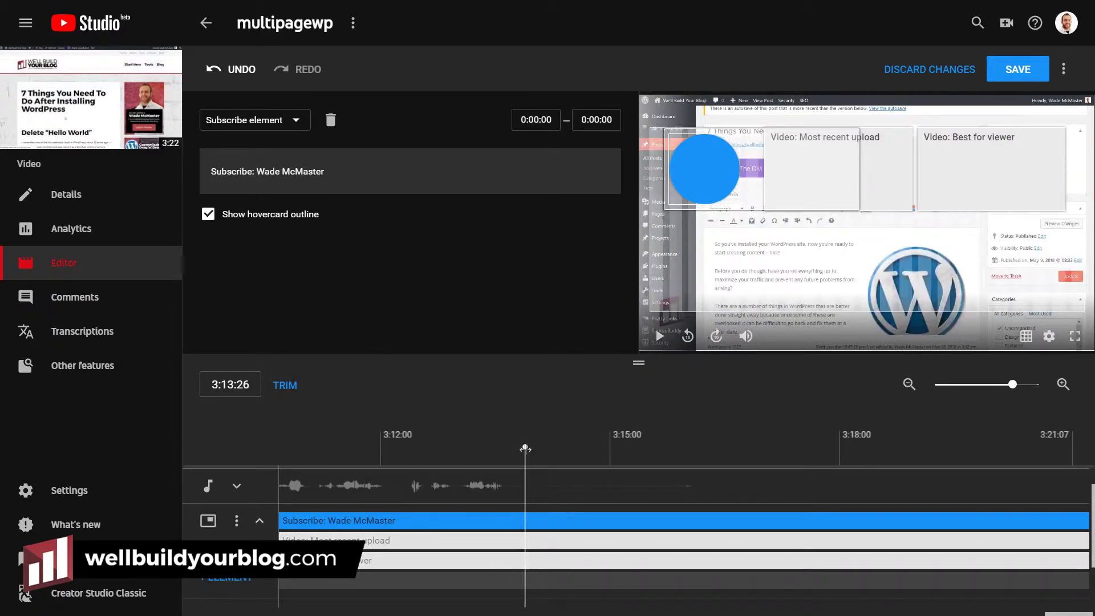
left_click_drag(525, 449, 557, 448)
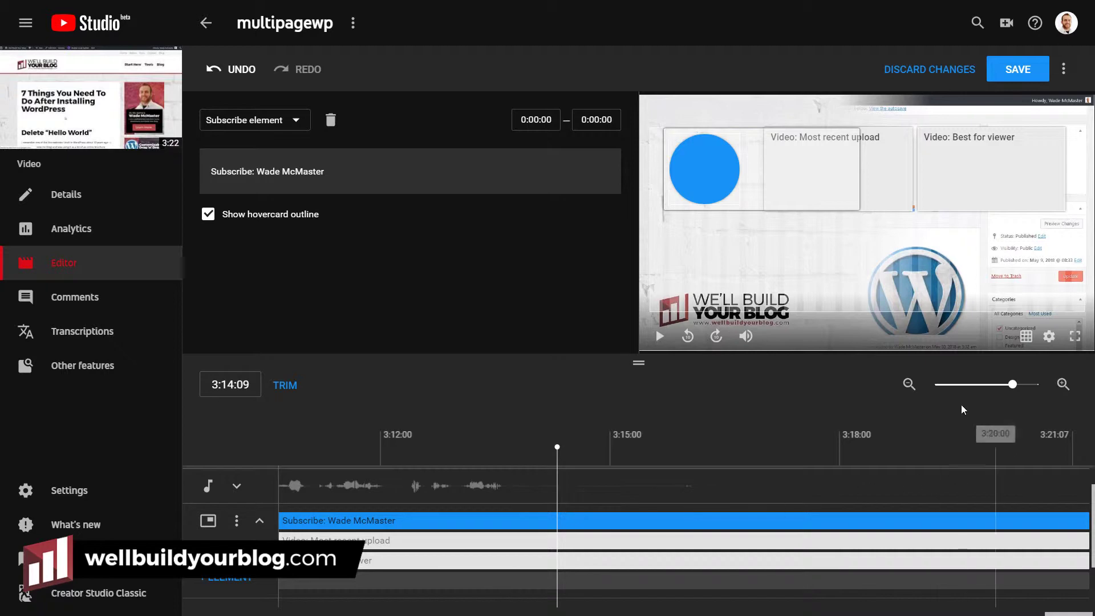
Step: Set the end screen's start time to 3:14:10 and play the transition from 3:12:11 to check it
left_click_drag(1004, 385, 992, 385)
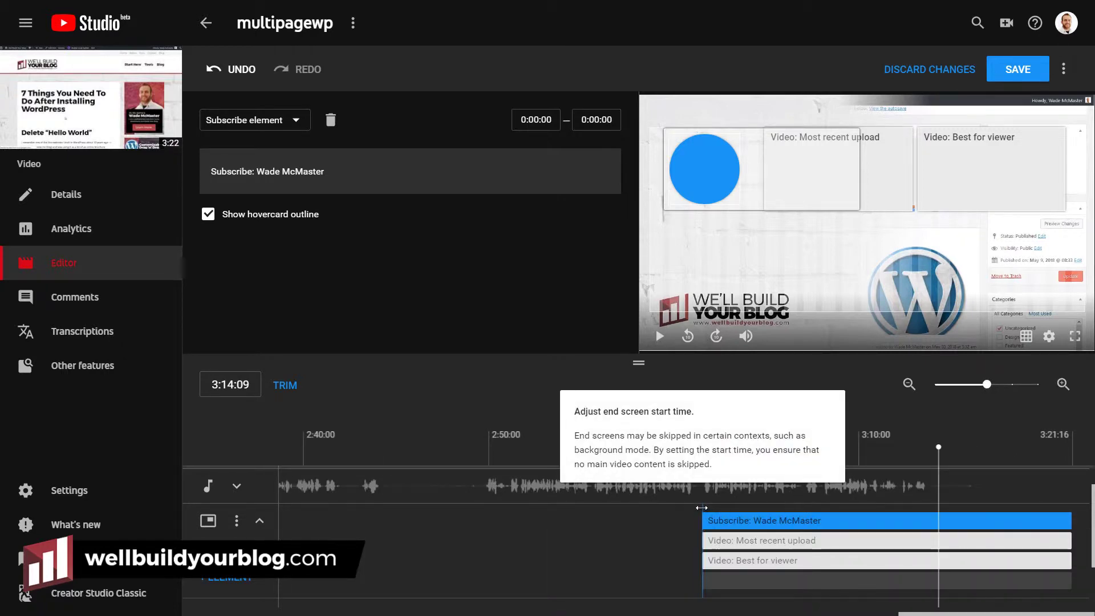
left_click_drag(702, 508, 938, 500)
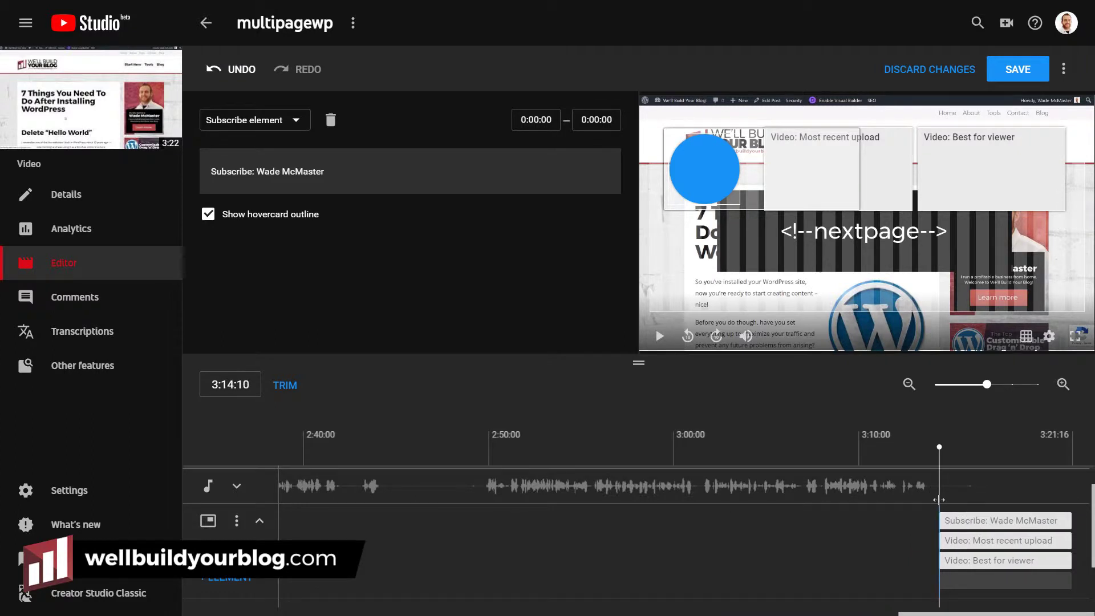
left_click(903, 480)
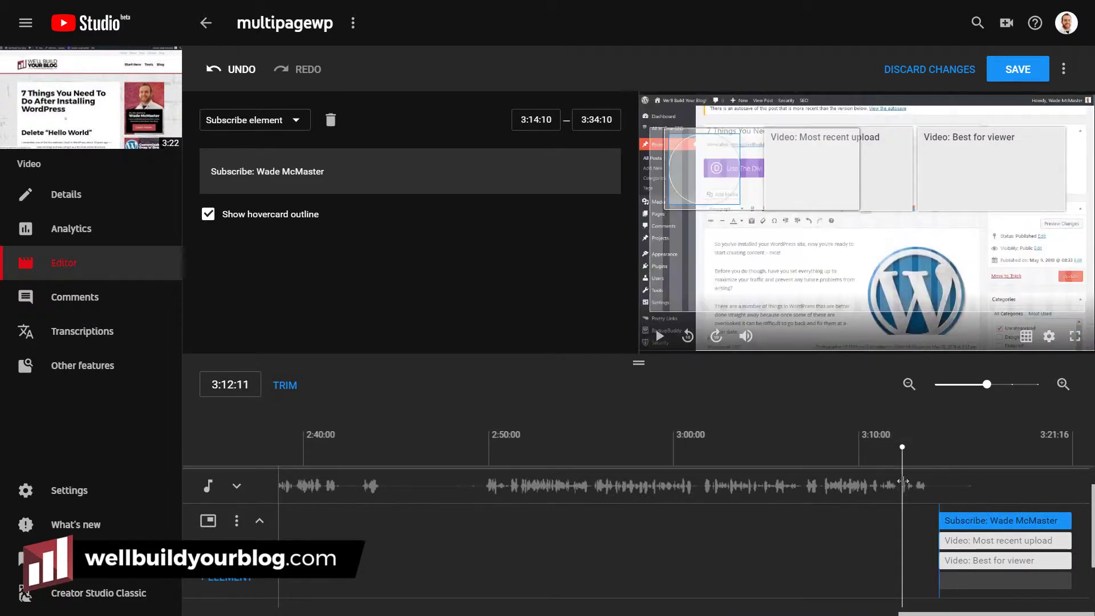
left_click(660, 338)
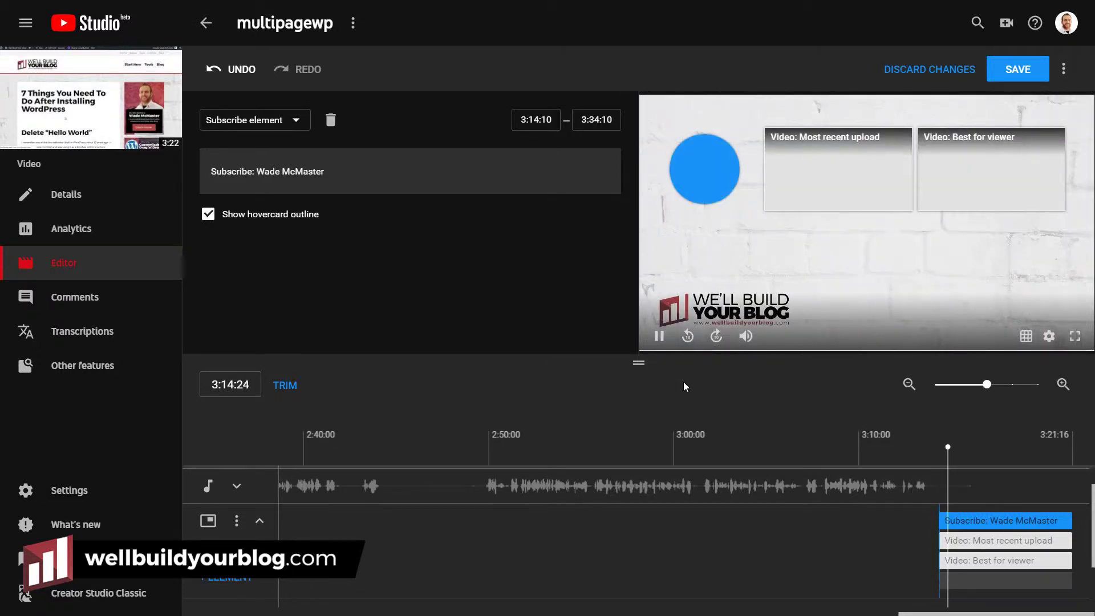
left_click(659, 339)
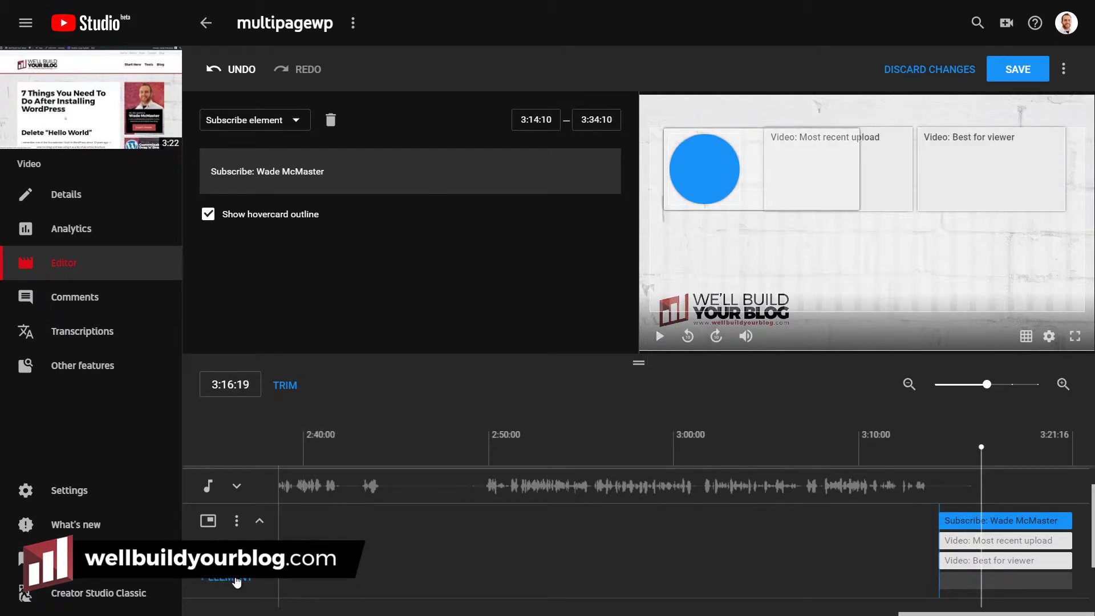
Step: Return the playhead to 3:14:10 and move the subscribe element to the lower-right corner of the video frame
left_click(865, 528)
left_click(984, 521)
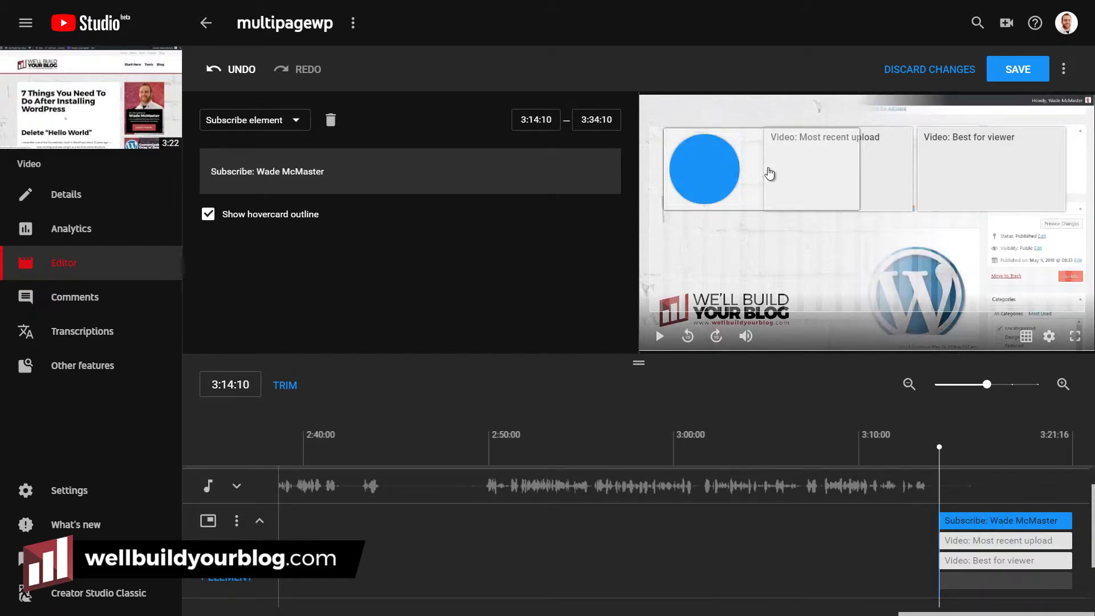
left_click_drag(730, 167, 1019, 268)
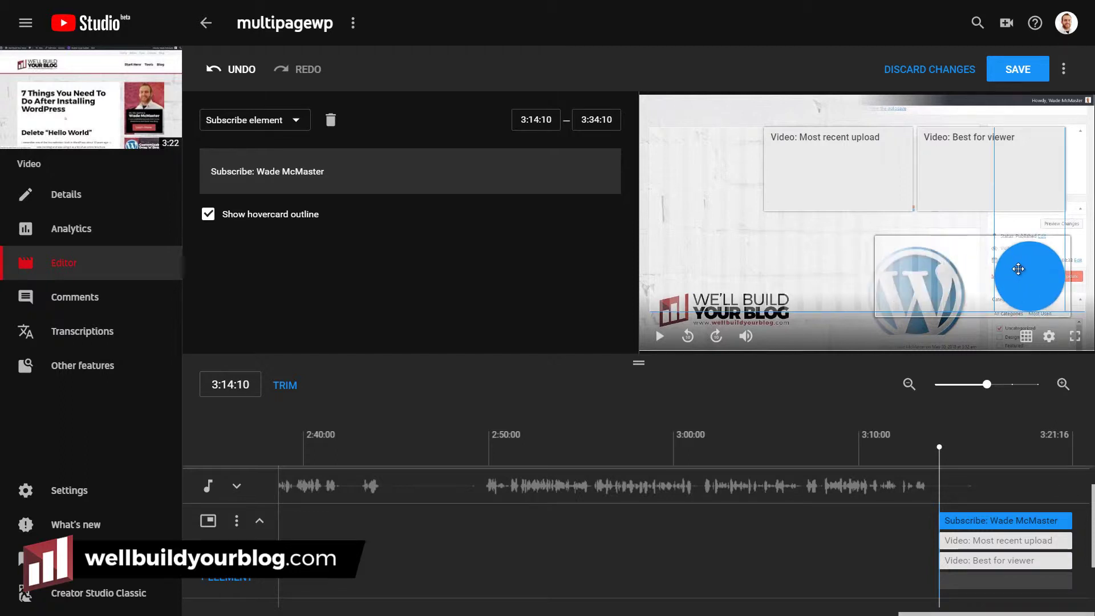
Step: Compare the two video elements' settings and enlarge the Best for viewer element from its lower-left corner
left_click(977, 174)
left_click(838, 170)
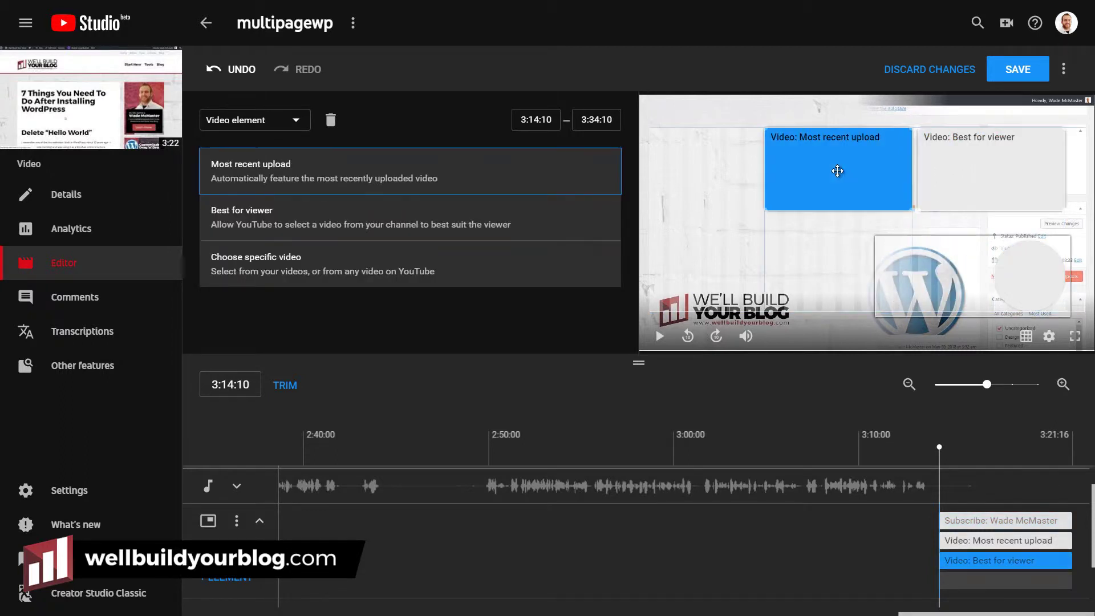
left_click(961, 197)
left_click(831, 194)
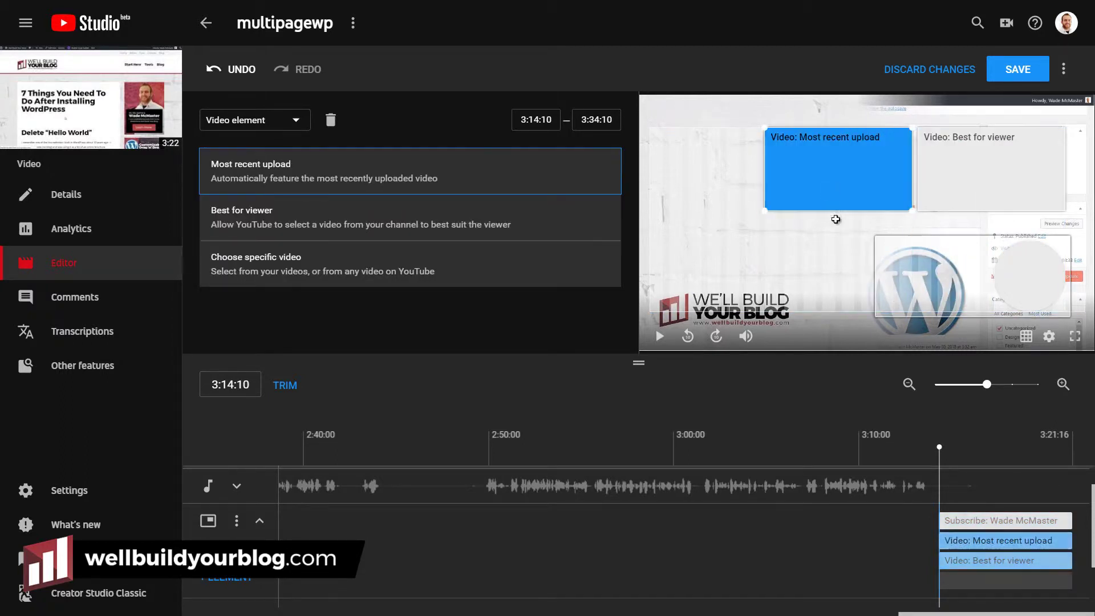
left_click(941, 204)
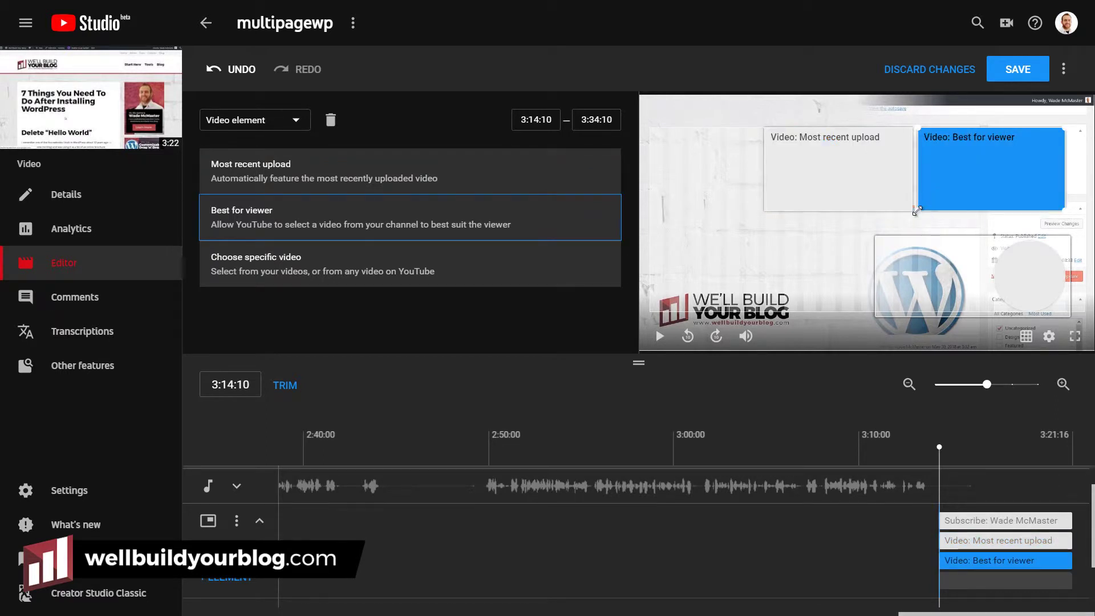
left_click_drag(916, 211, 883, 231)
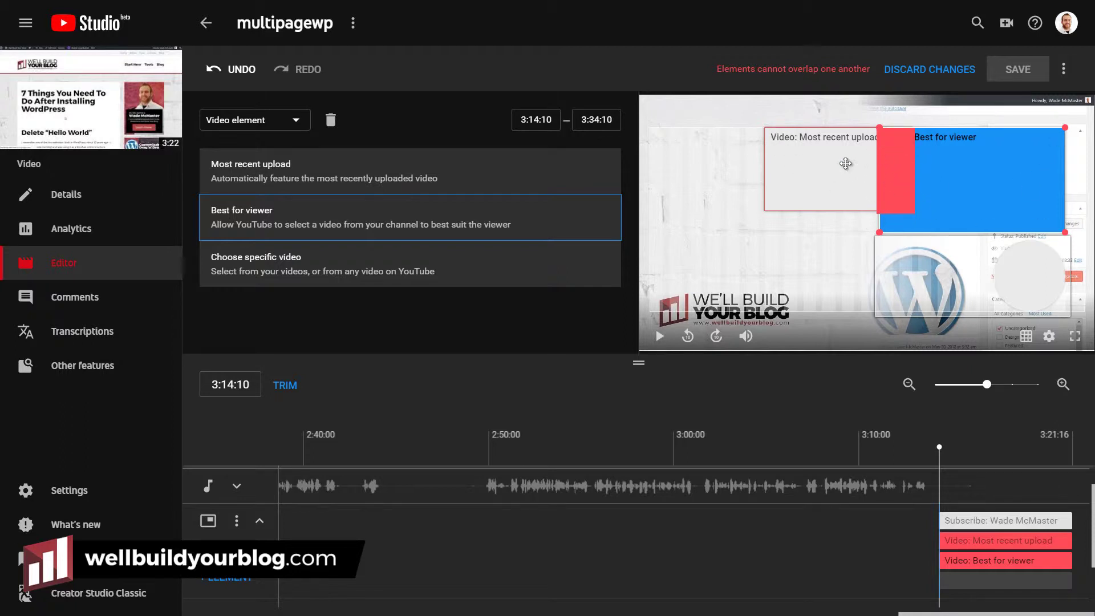
Step: Move the Most recent upload element to the left side of the video frame, clear of its neighbour, and enlarge it
left_click_drag(840, 164, 807, 164)
left_click_drag(725, 213, 688, 214)
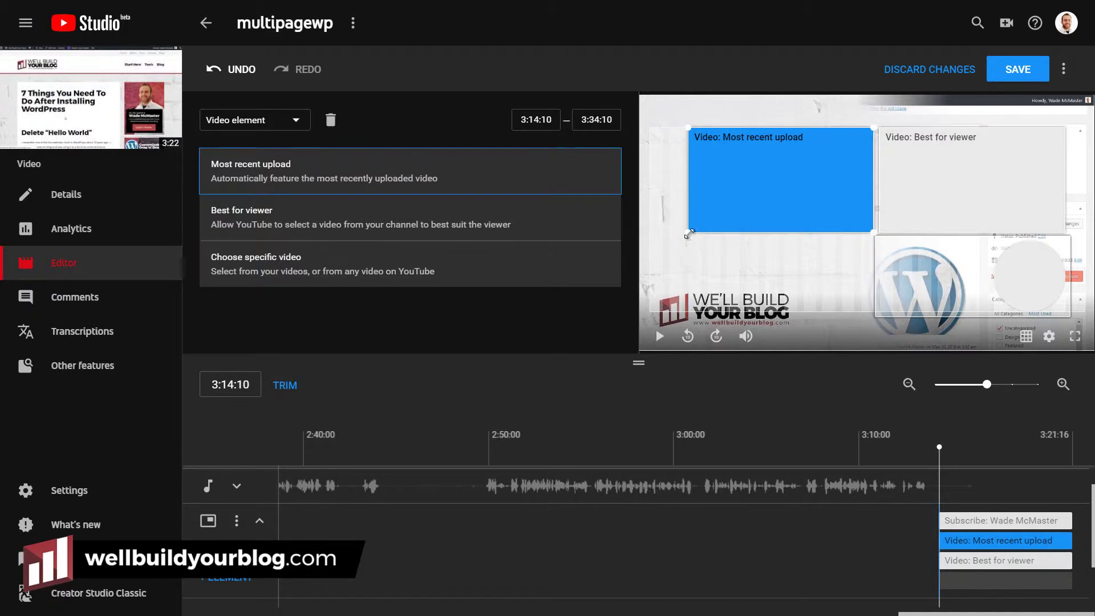
left_click_drag(689, 234, 654, 265)
left_click_drag(753, 183, 734, 183)
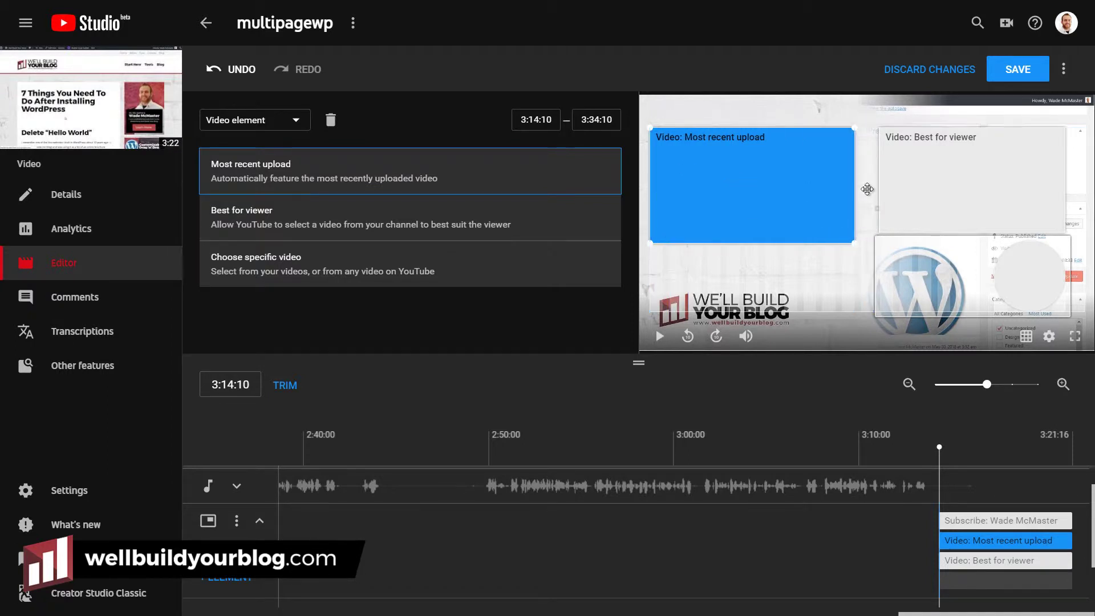
Step: Shrink both video elements to about the same size and space them apart along the upper part of the video frame
left_click(890, 191)
left_click_drag(879, 234, 883, 233)
left_click(844, 235)
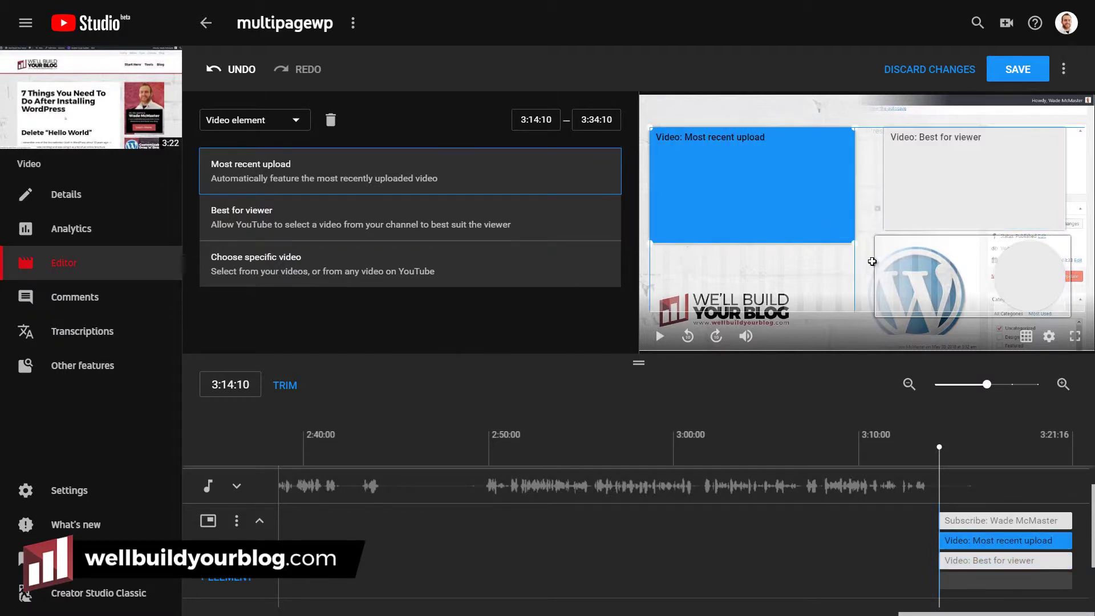
left_click_drag(909, 181, 916, 182)
left_click(830, 199)
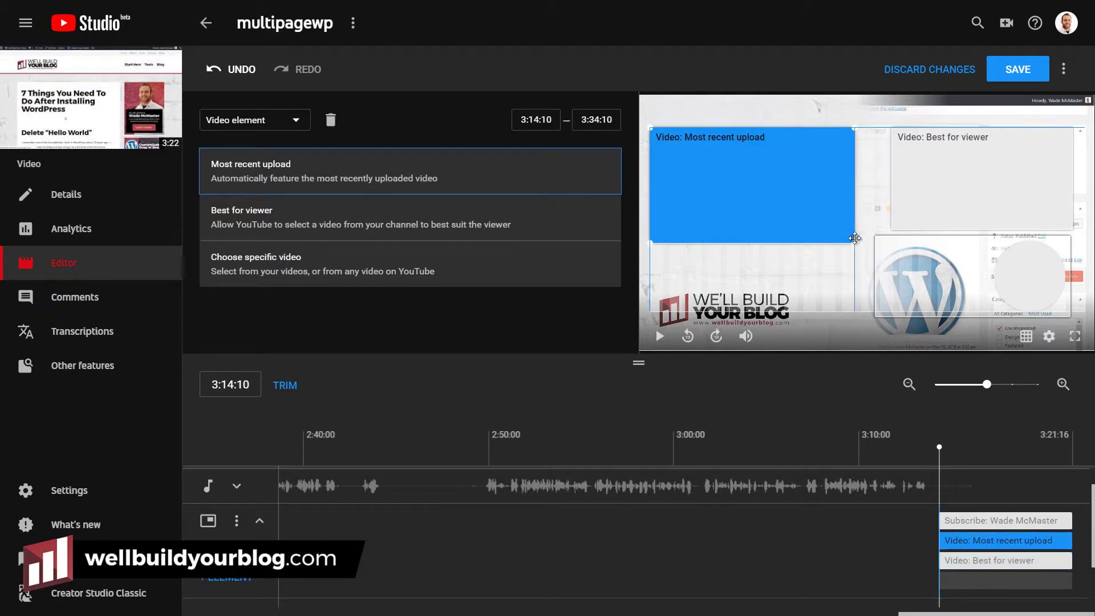
left_click_drag(855, 243, 835, 209)
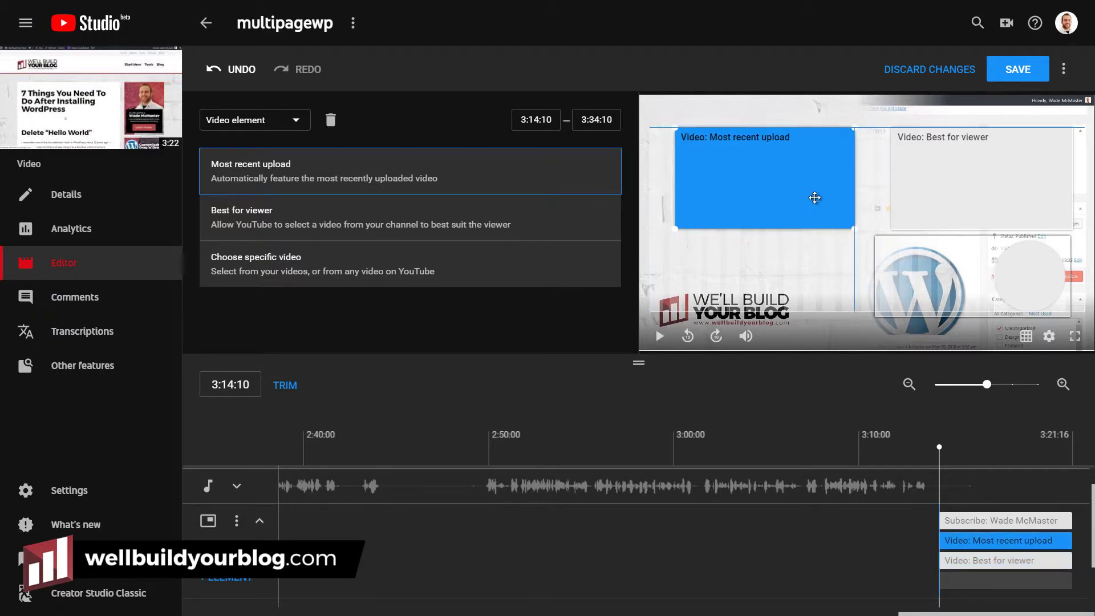
left_click_drag(926, 181, 917, 180)
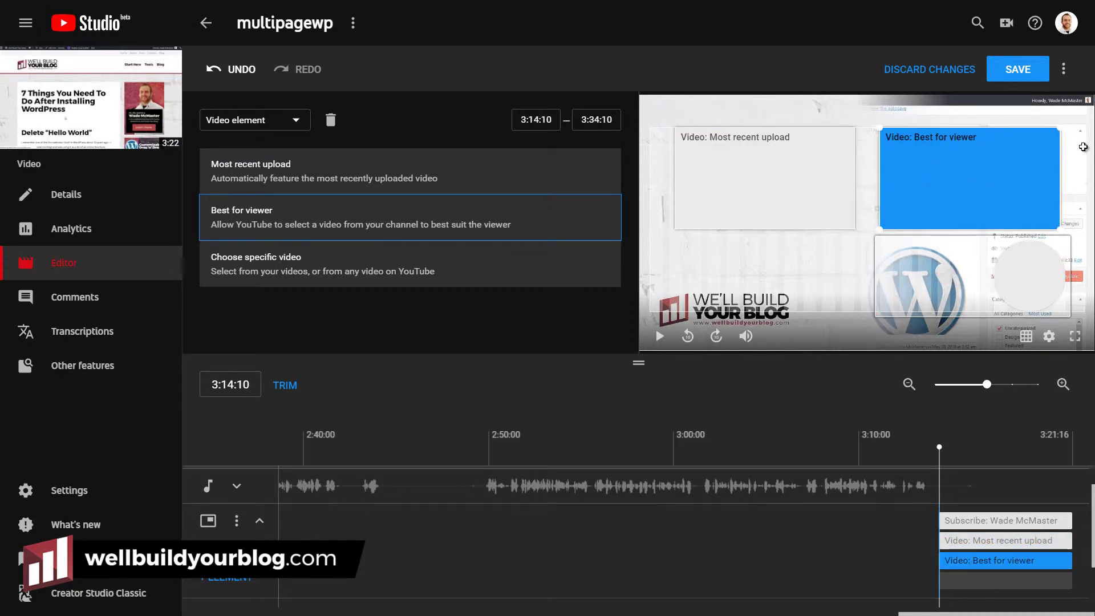
Step: Turn the subscribe element's hovercard outline off and back on
left_click(1010, 286)
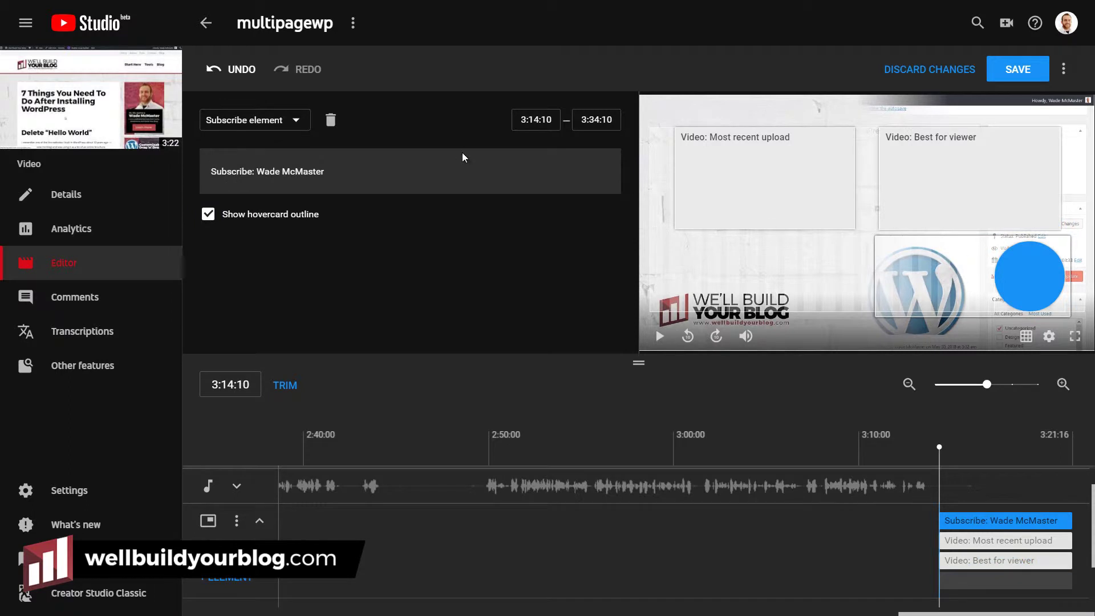
left_click(207, 215)
left_click(207, 215)
Step: Set the Best for viewer element to feature the specific video "How to Create a Clickable Share Link (Less than a Minute!)"
left_click(945, 171)
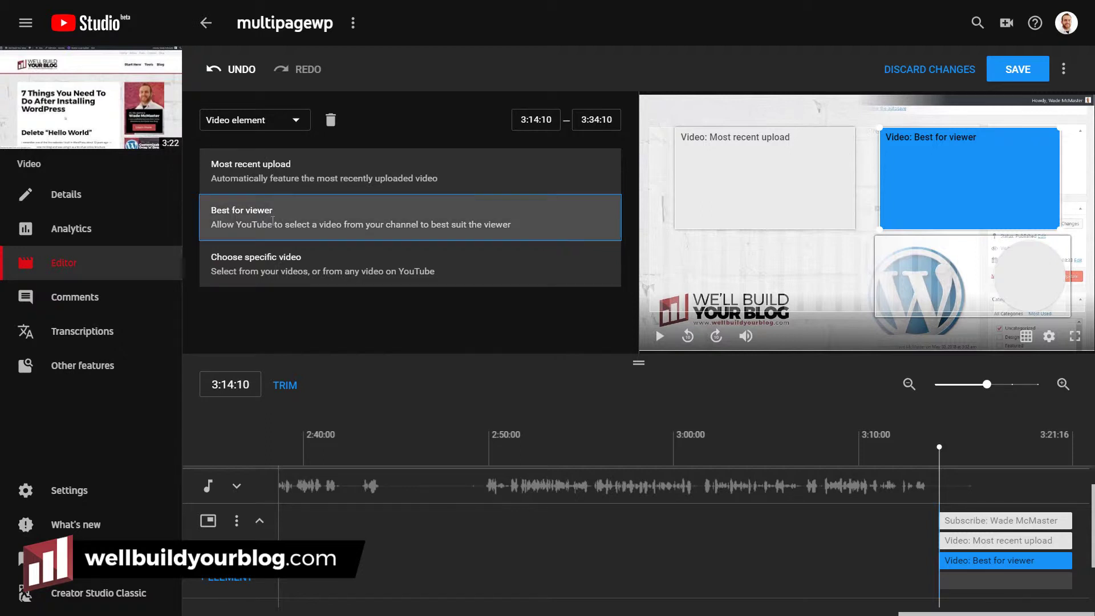
left_click(272, 268)
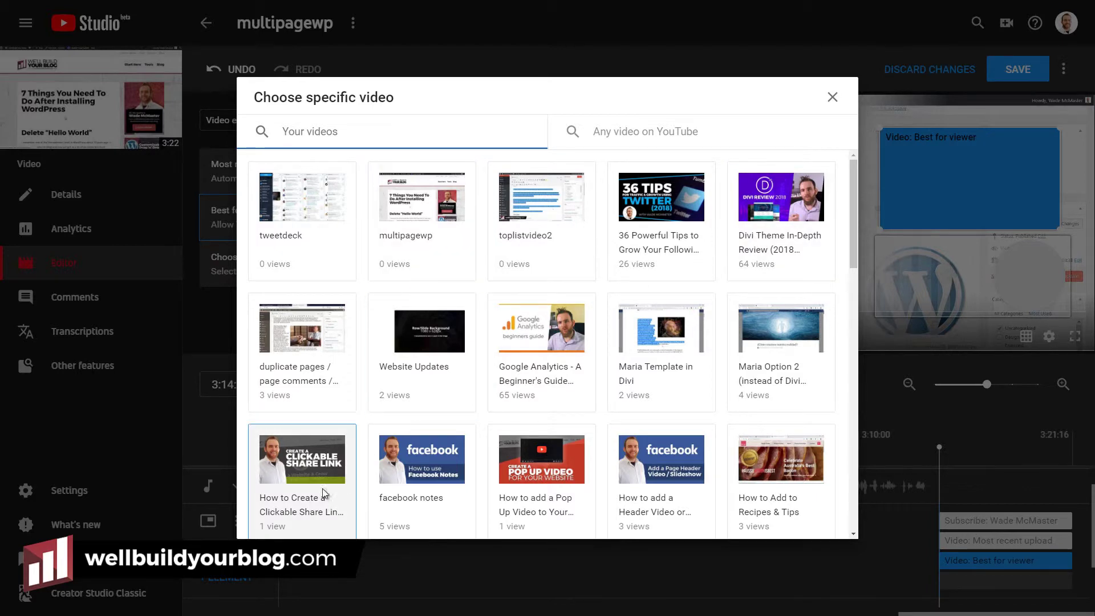
left_click(300, 472)
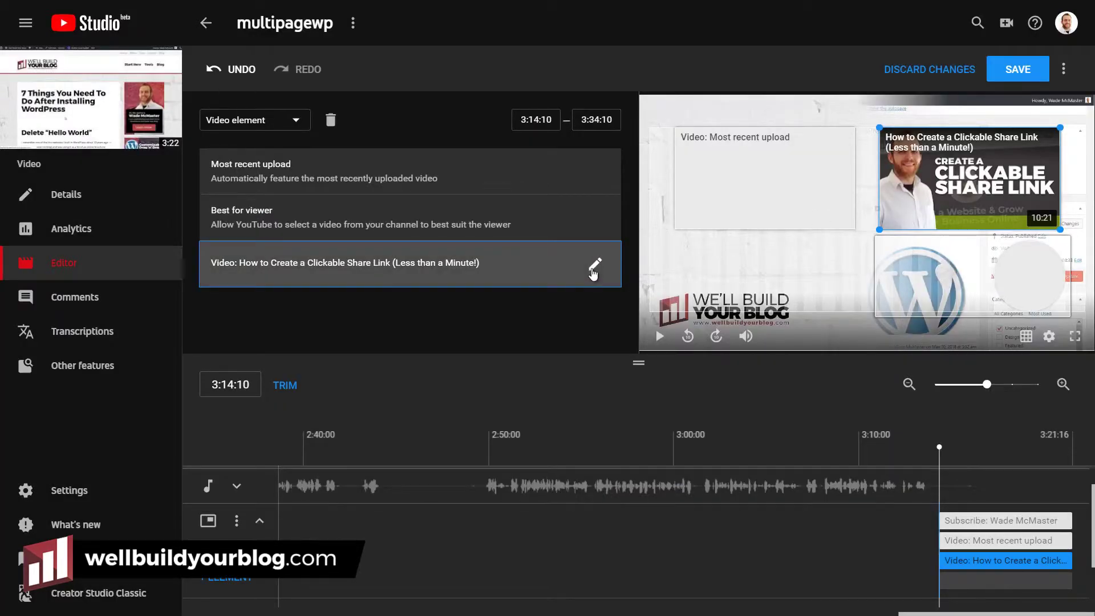
Step: Reopen the specific video selection, browse the channel's own videos and close it without choosing another
left_click(594, 266)
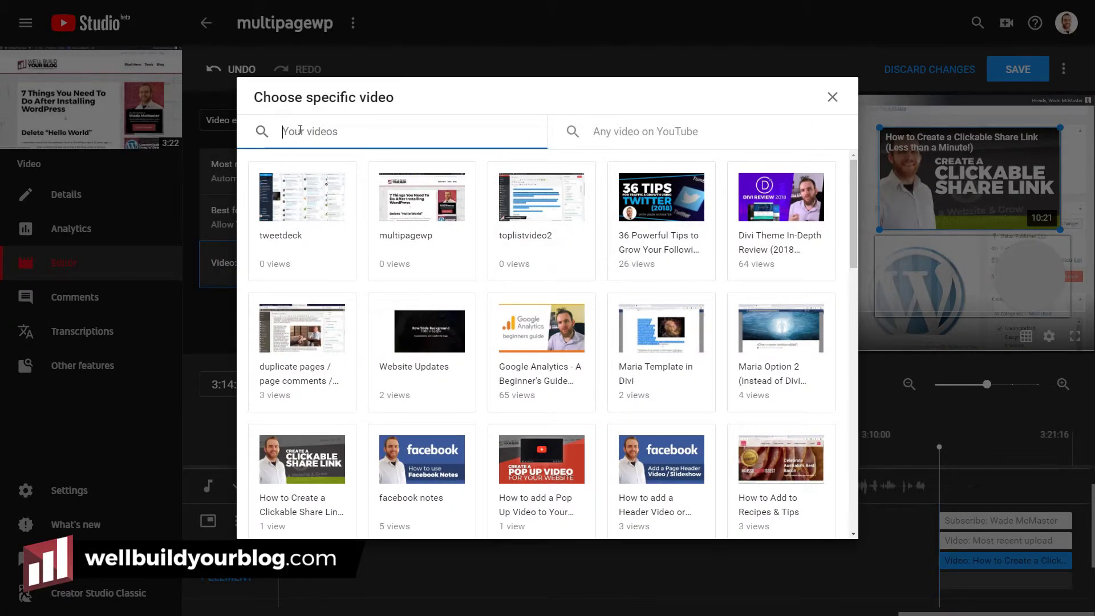
left_click_drag(848, 191, 850, 281)
left_click(833, 97)
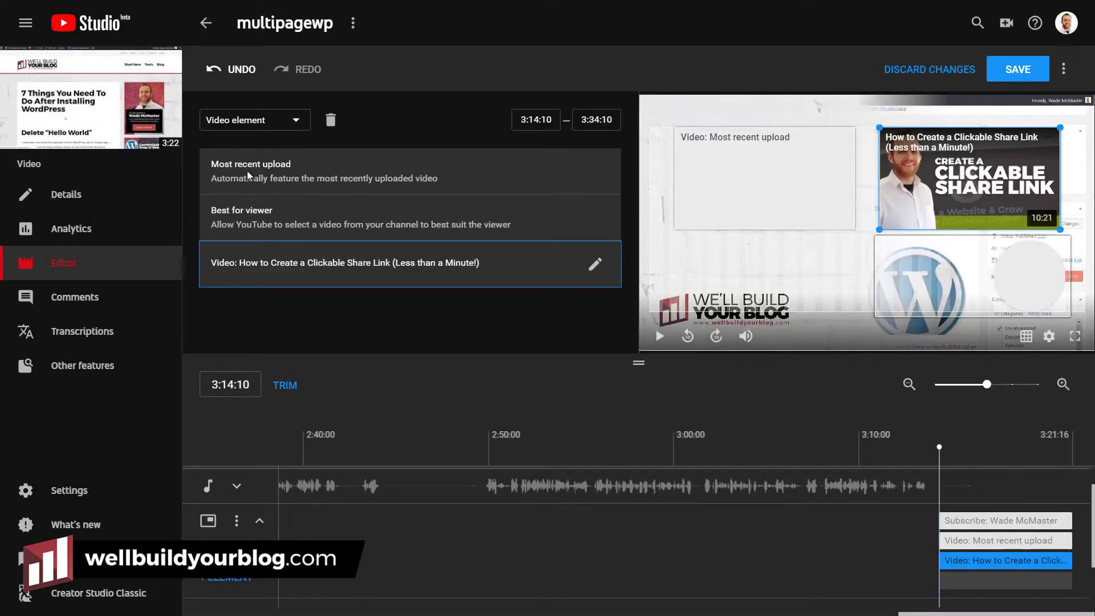
Step: Switch the element to Best for viewer, view the available element types, and restore the Clickable Share Link video
left_click(322, 217)
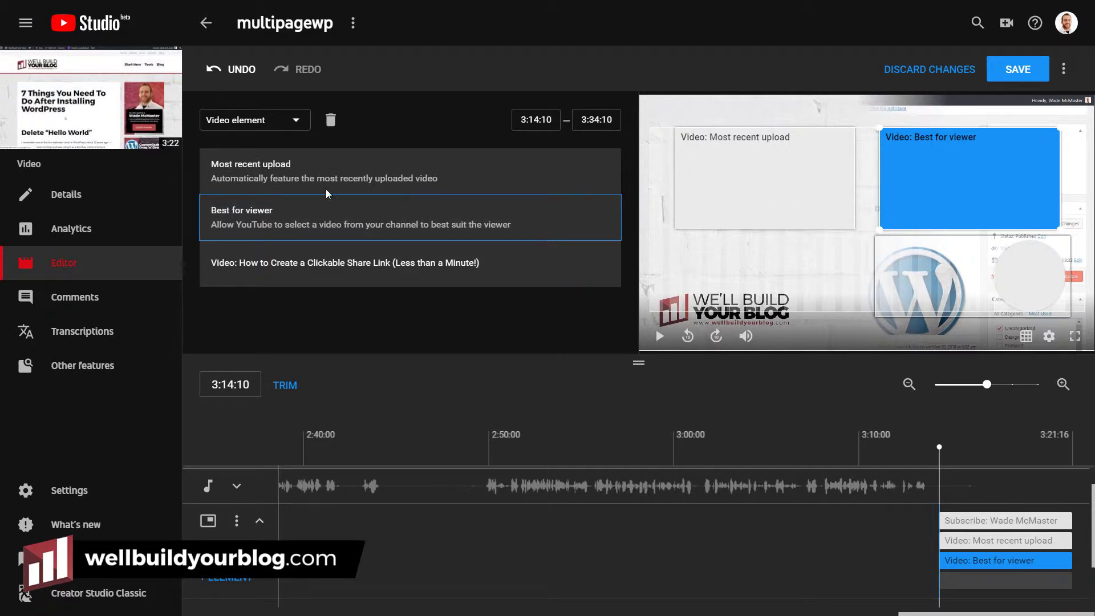
left_click(291, 128)
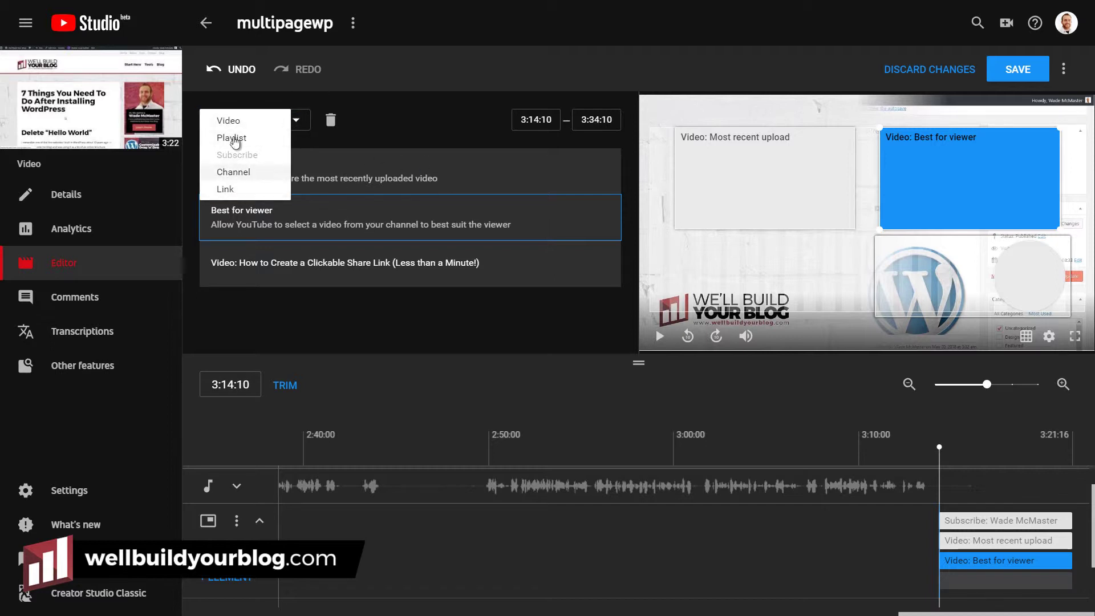
left_click(396, 163)
left_click(425, 257)
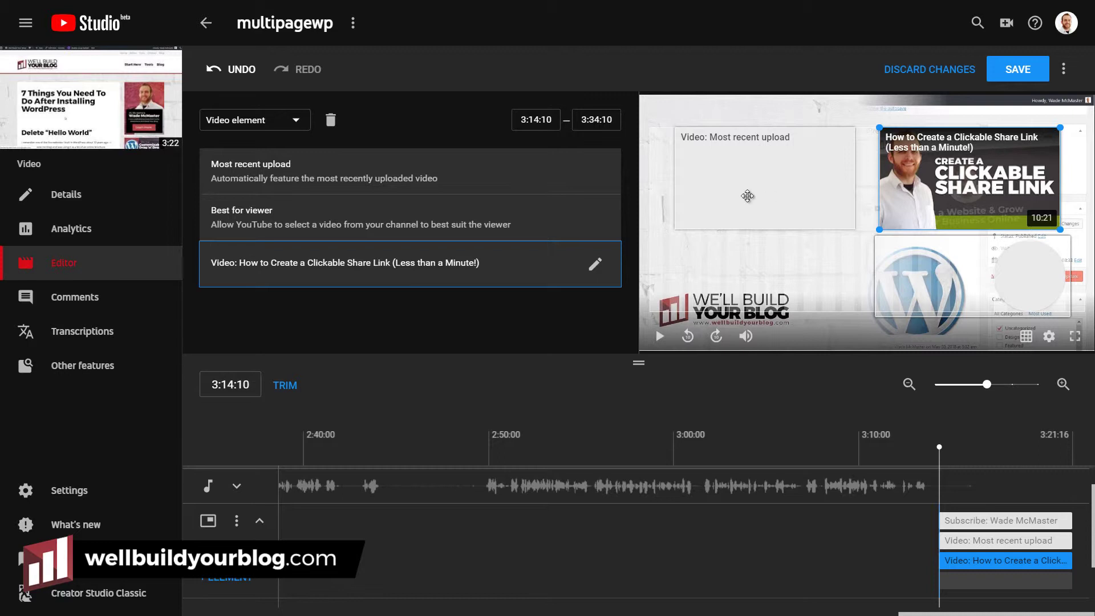
Step: Change the Most recent upload element to the WordPress Tutorials playlist, searching by the channel owner's name plus "wordpress"
left_click(747, 196)
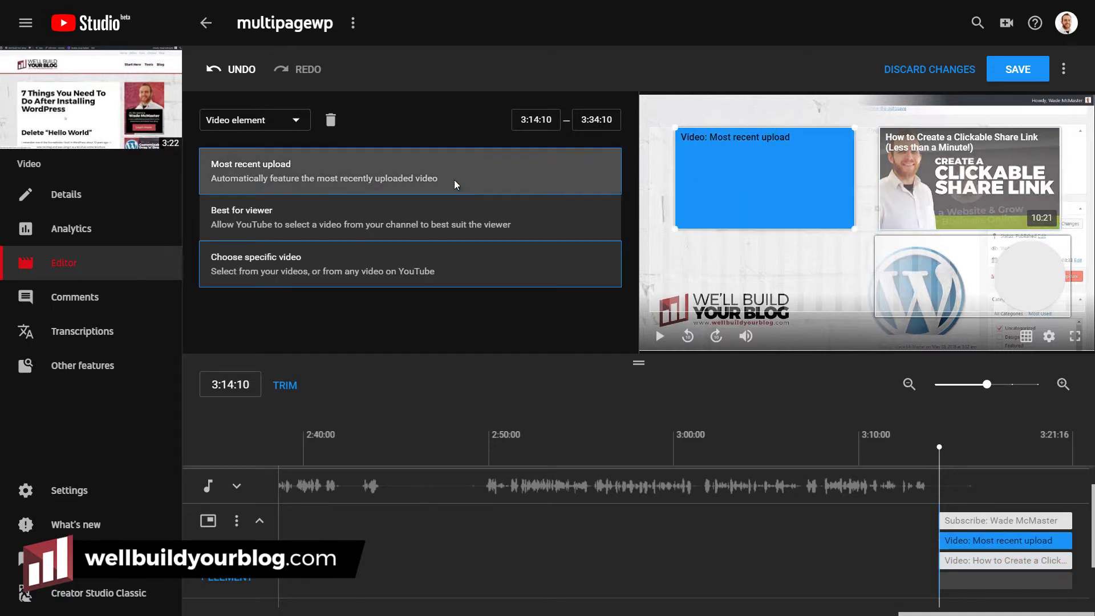
left_click(426, 166)
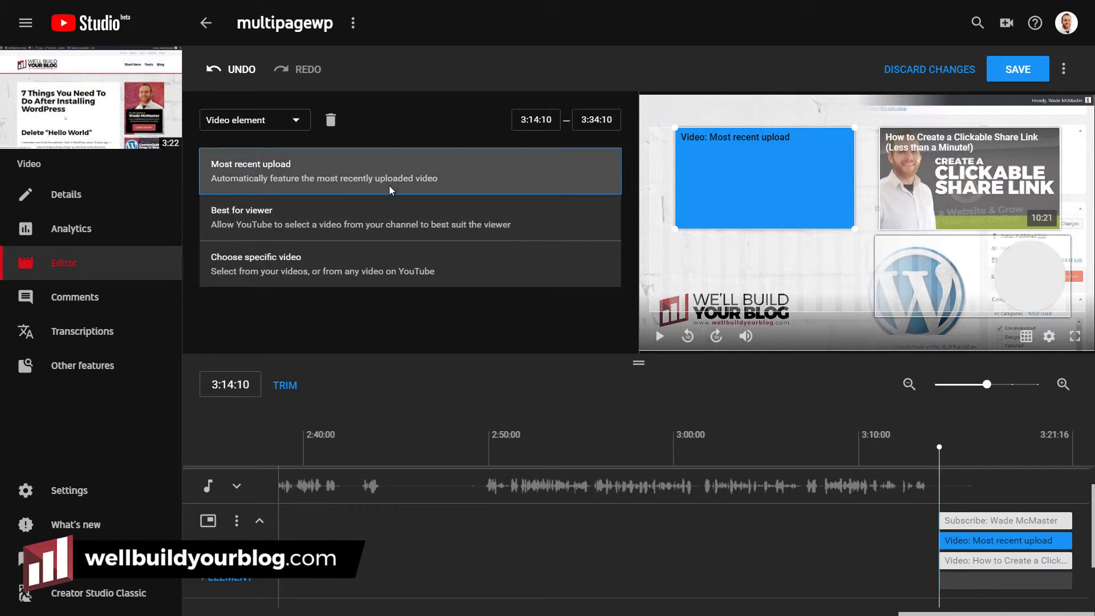
left_click(276, 126)
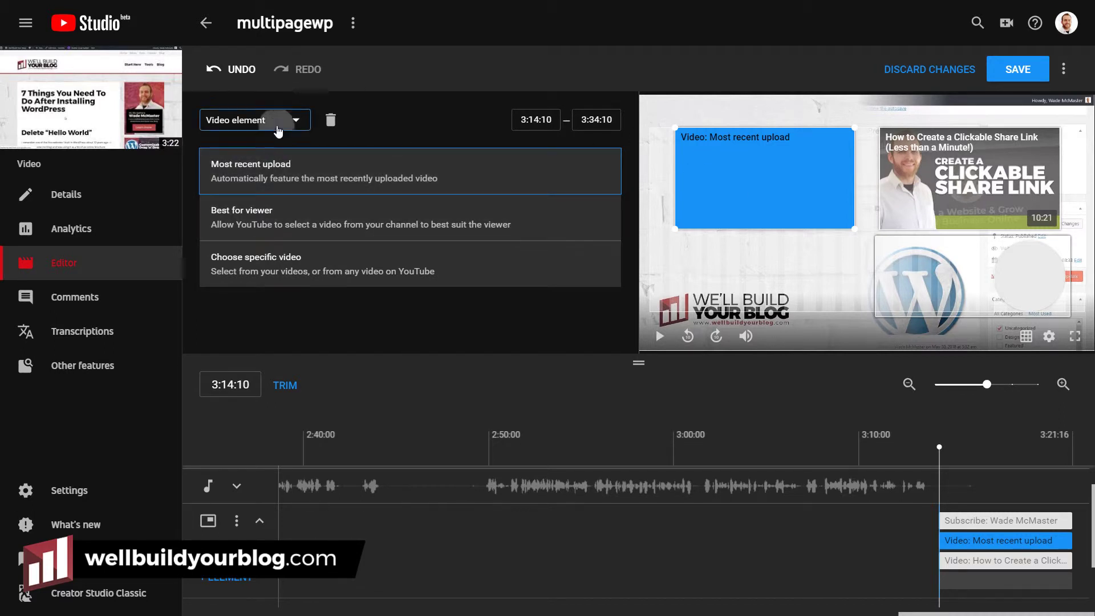
left_click(264, 138)
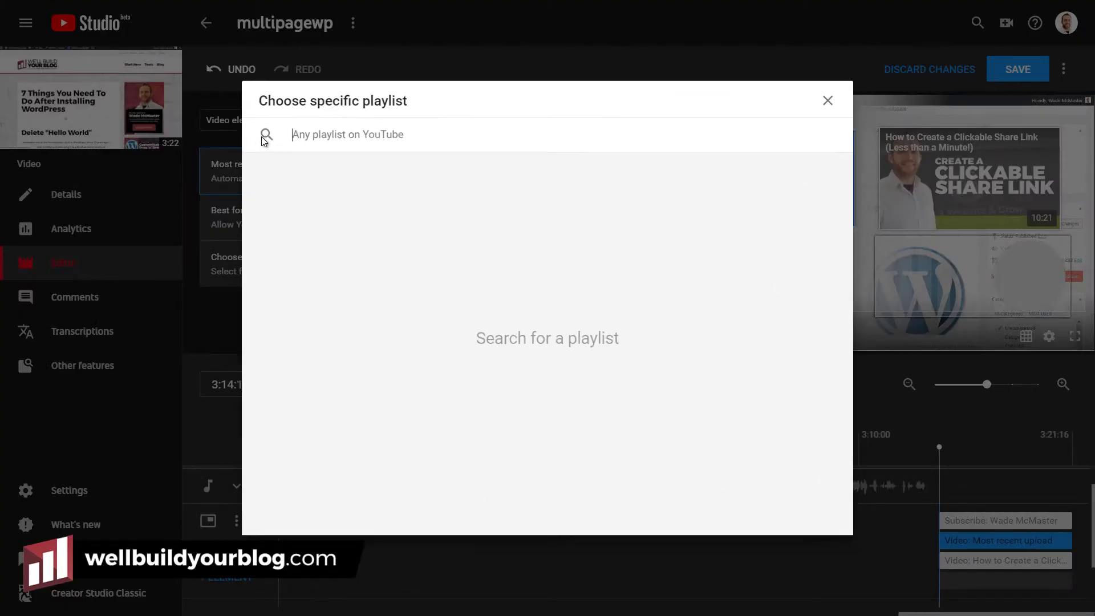
type("wad")
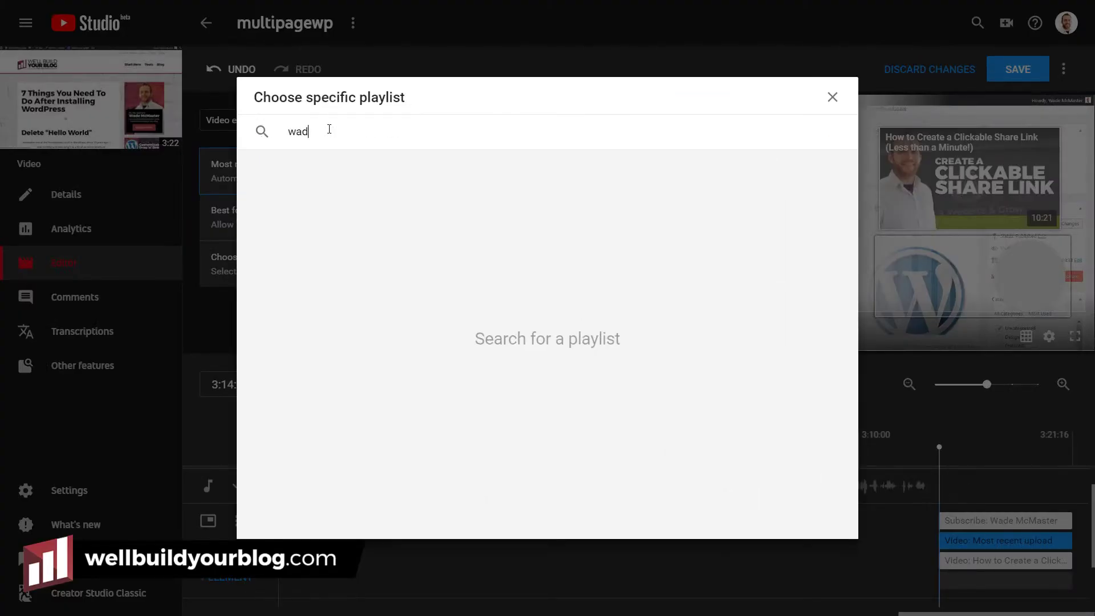
type("e mcmaster wordpress")
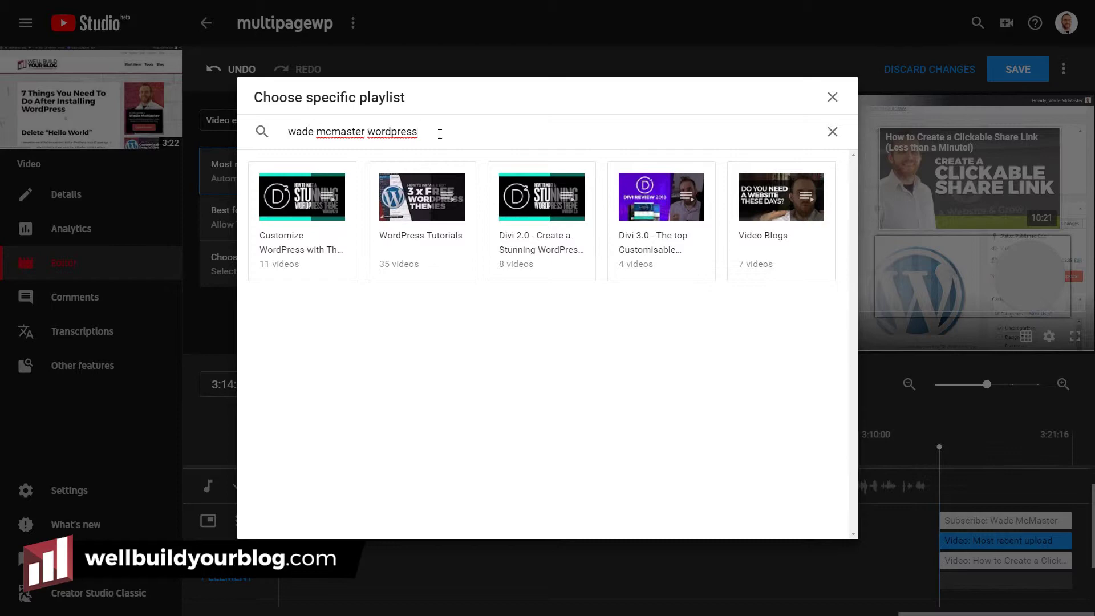
left_click(413, 221)
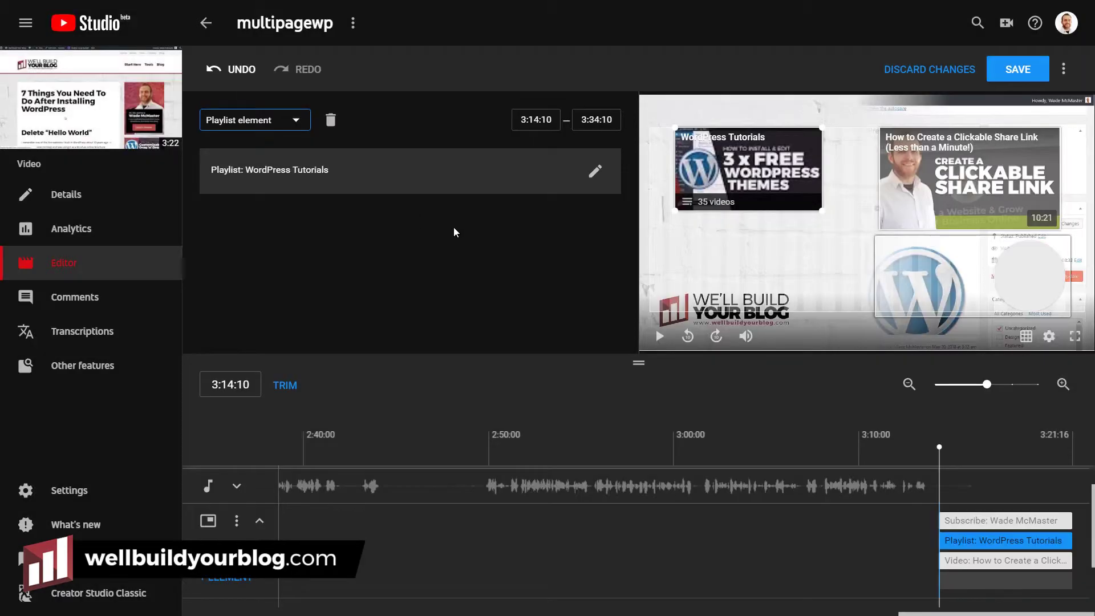
Step: Enlarge the WordPress Tutorials playlist element to about the size of the neighbouring video element
left_click_drag(822, 210, 859, 232)
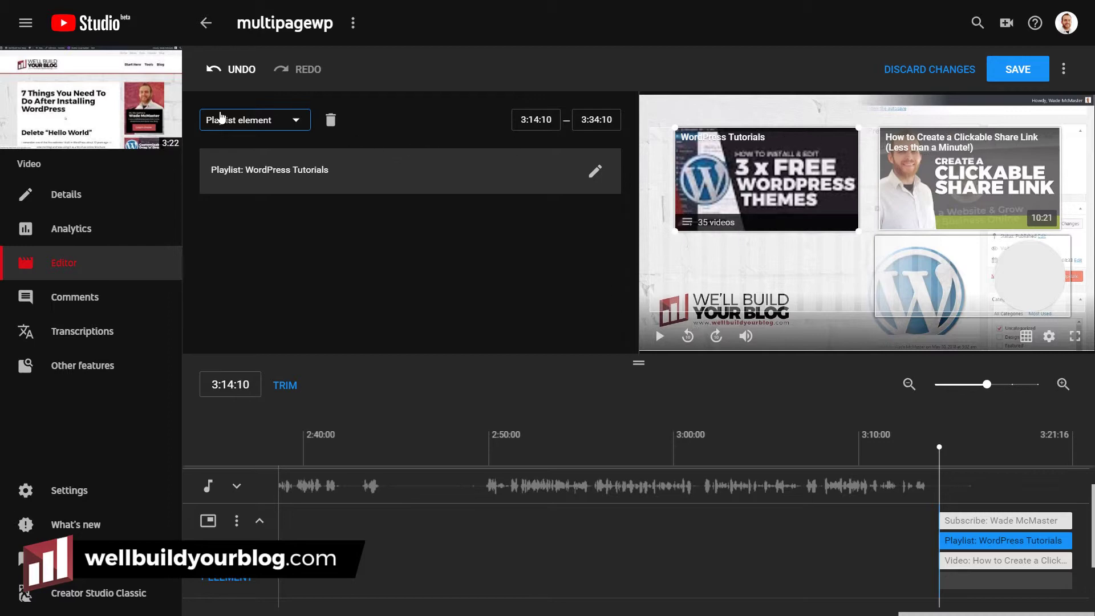
left_click(237, 117)
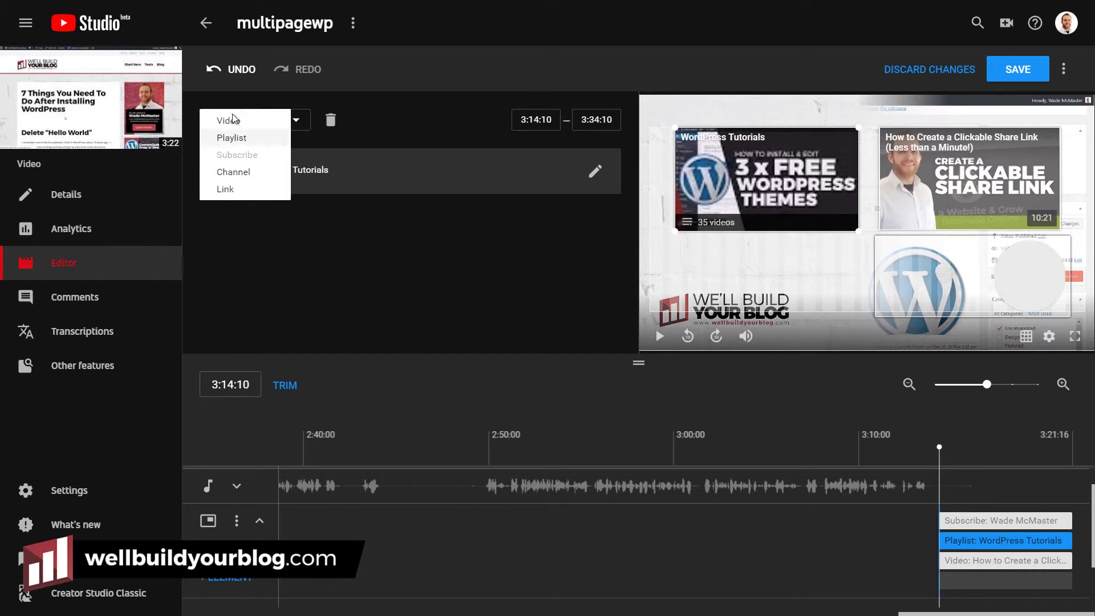
left_click(339, 261)
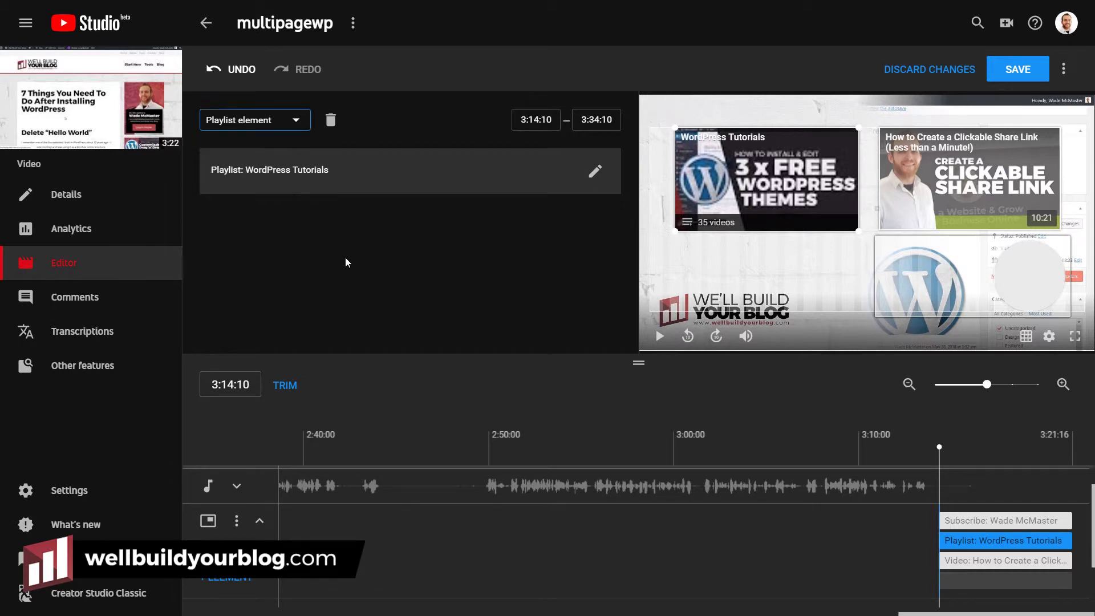
Step: Add a channel element to the end screen, searching for "pat flynn" and picking the Pat Flynn channel with 157.8K subscribers
left_click(231, 582)
left_click(239, 526)
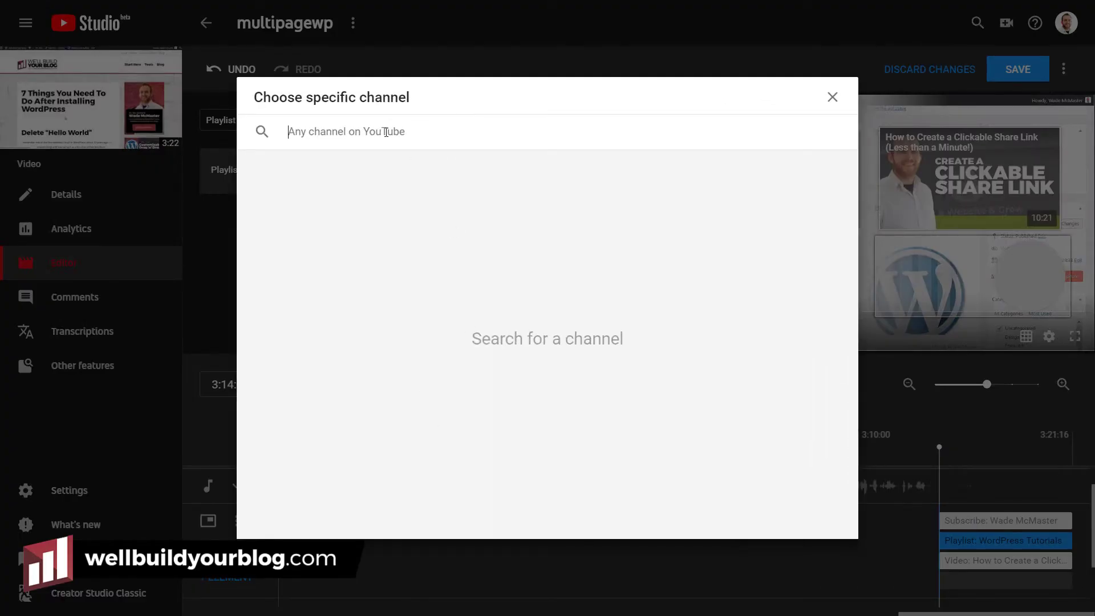
type("pat flynn")
key("Return")
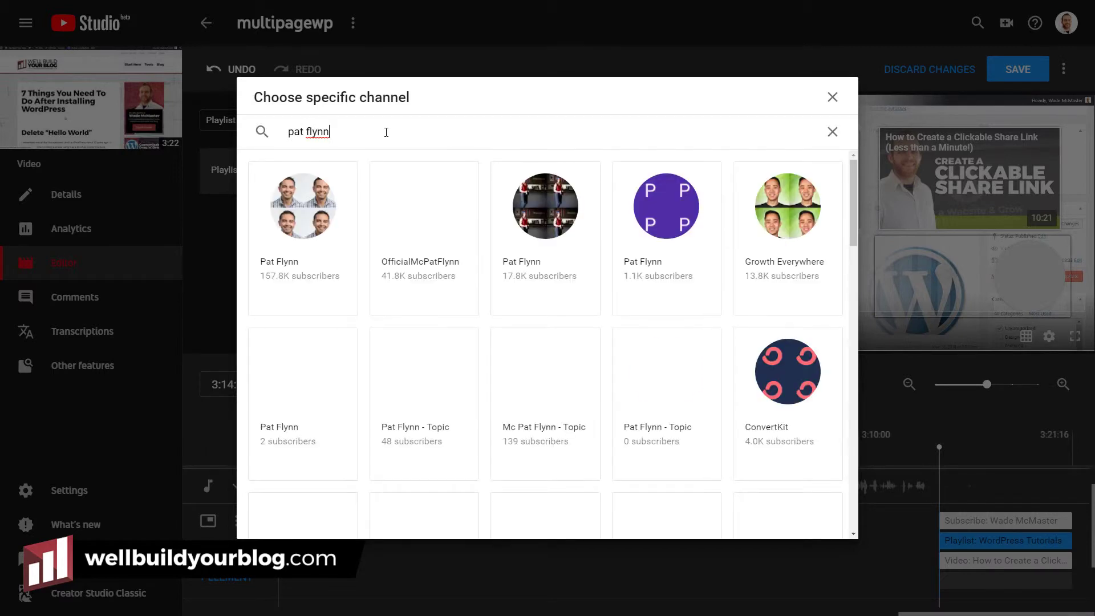
left_click(295, 226)
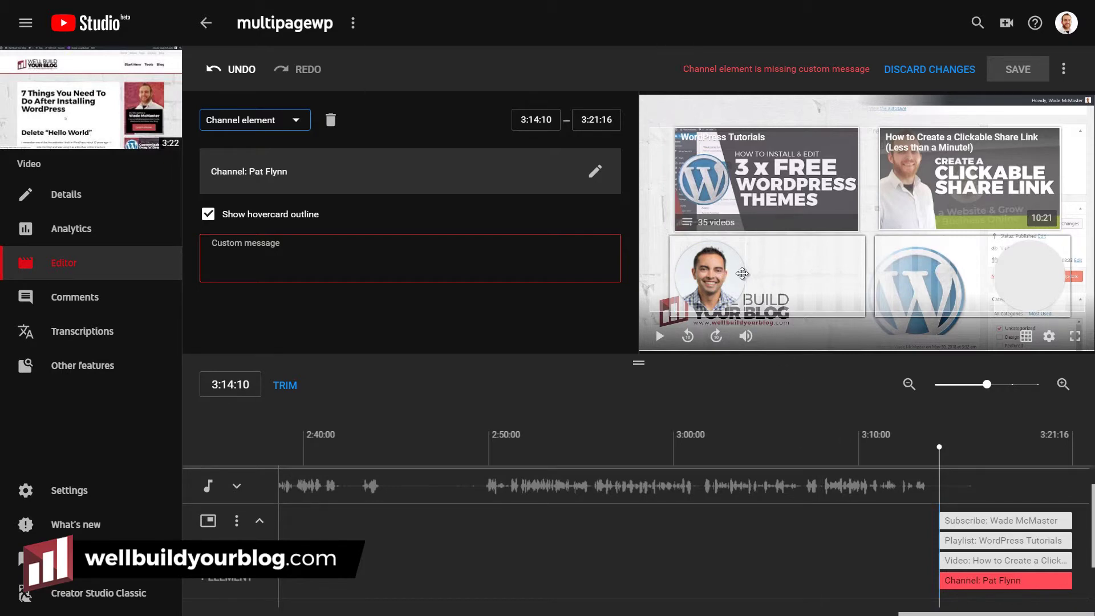
Step: Enter "Subscribe to Pat!" as the channel element's custom message and clear it again
left_click(276, 248)
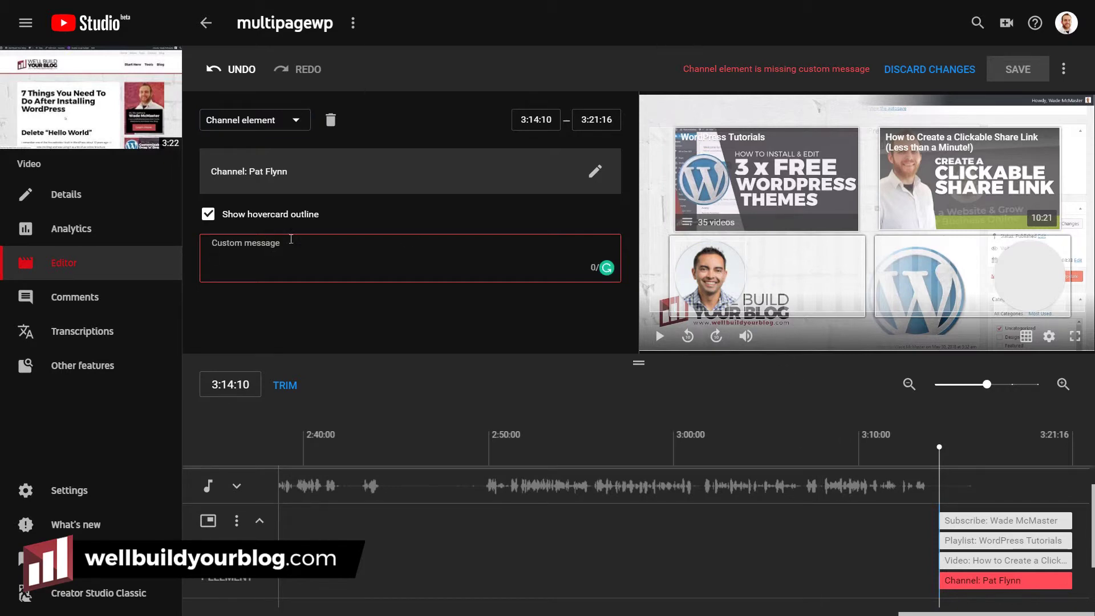
type("Subscribe to Pat!")
left_click_drag(302, 260, 169, 241)
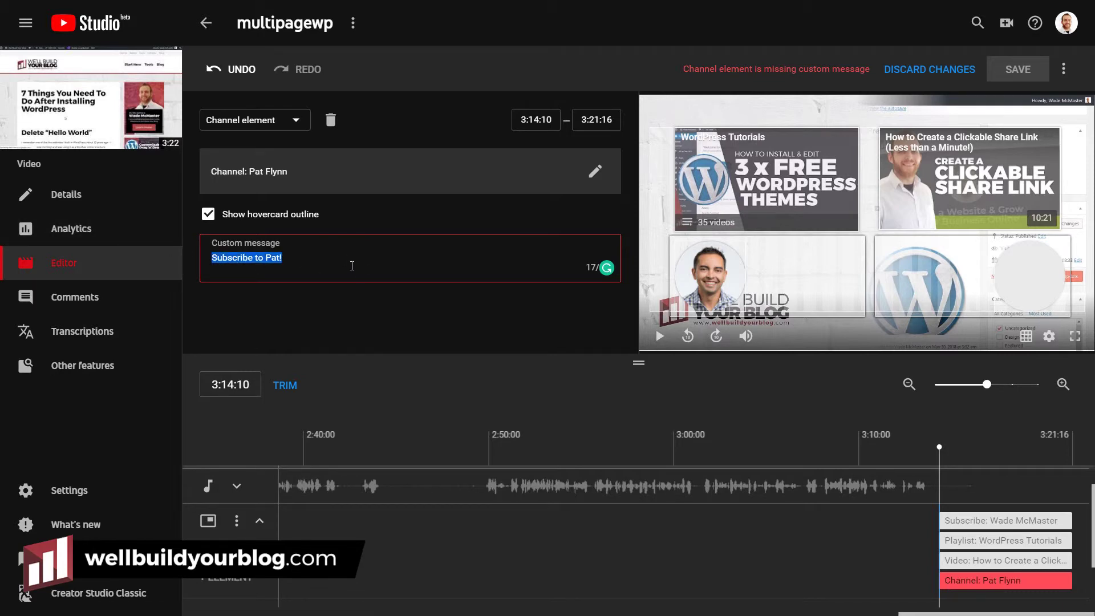
key("BackSpace")
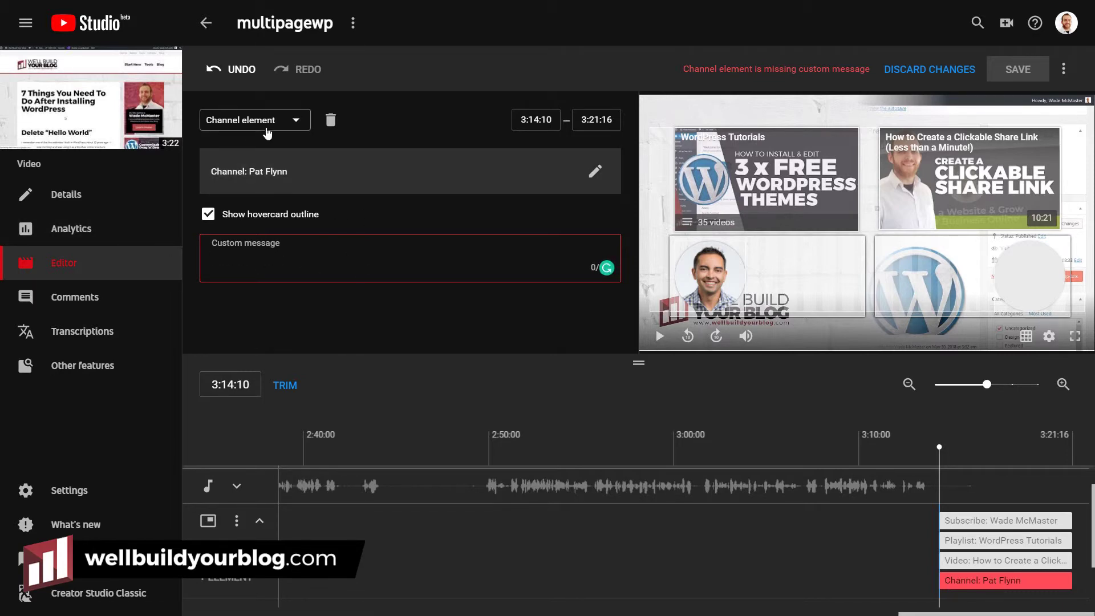
Step: Start changing the channel element to a link and read which kinds of websites are approved
left_click(266, 132)
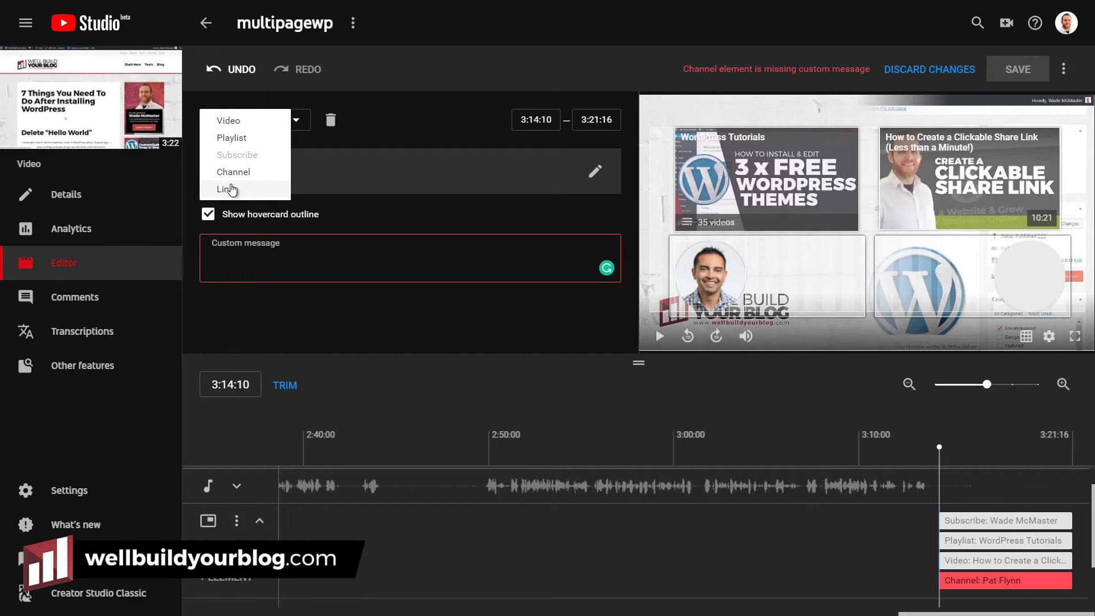
left_click(232, 188)
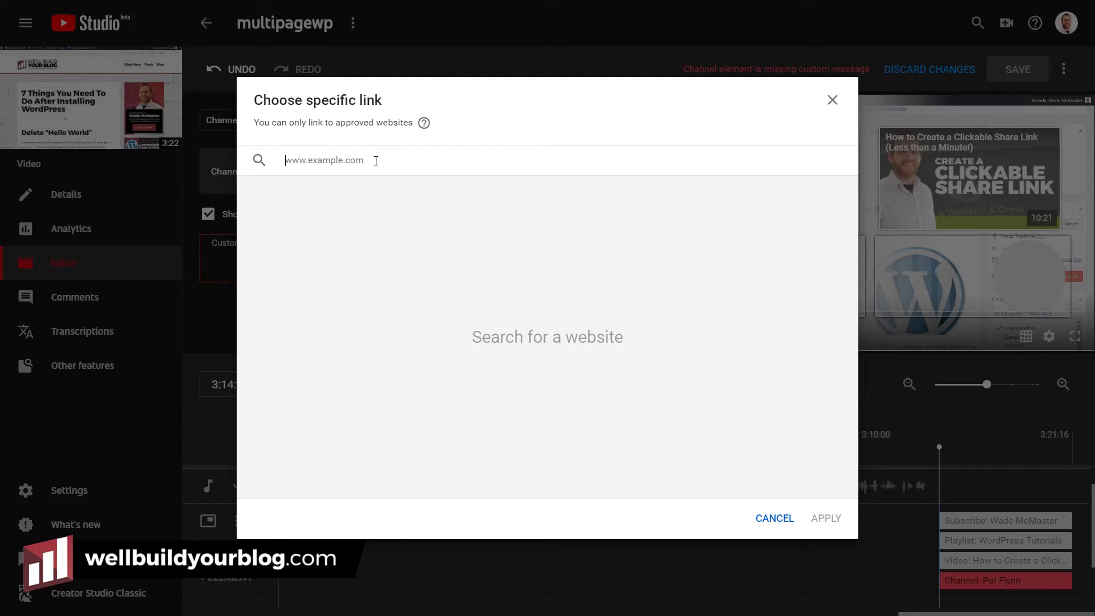
mouse_move(423, 125)
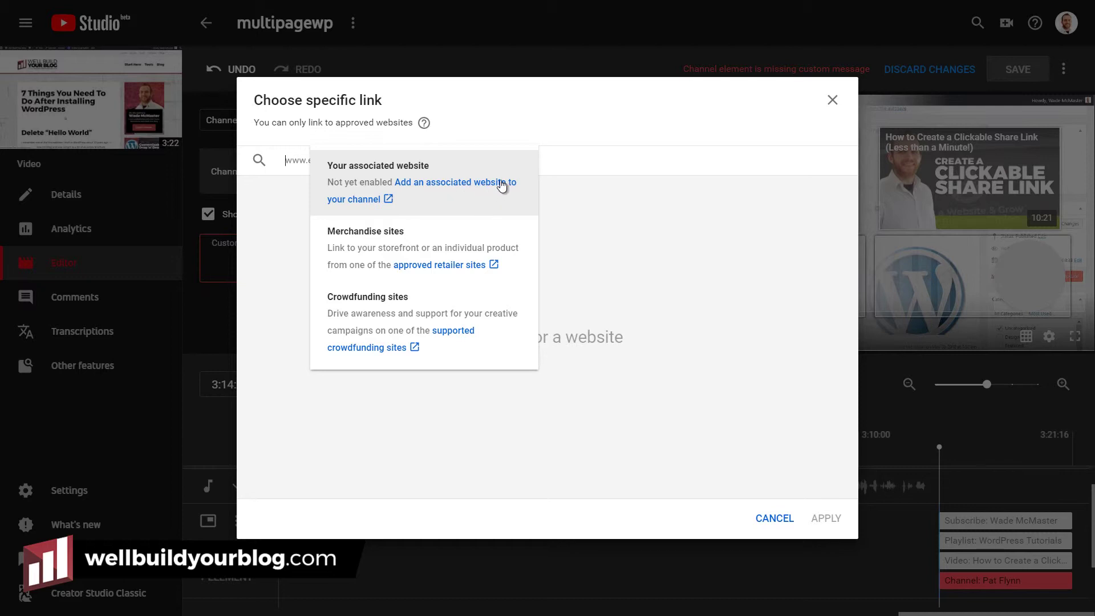
left_click(545, 130)
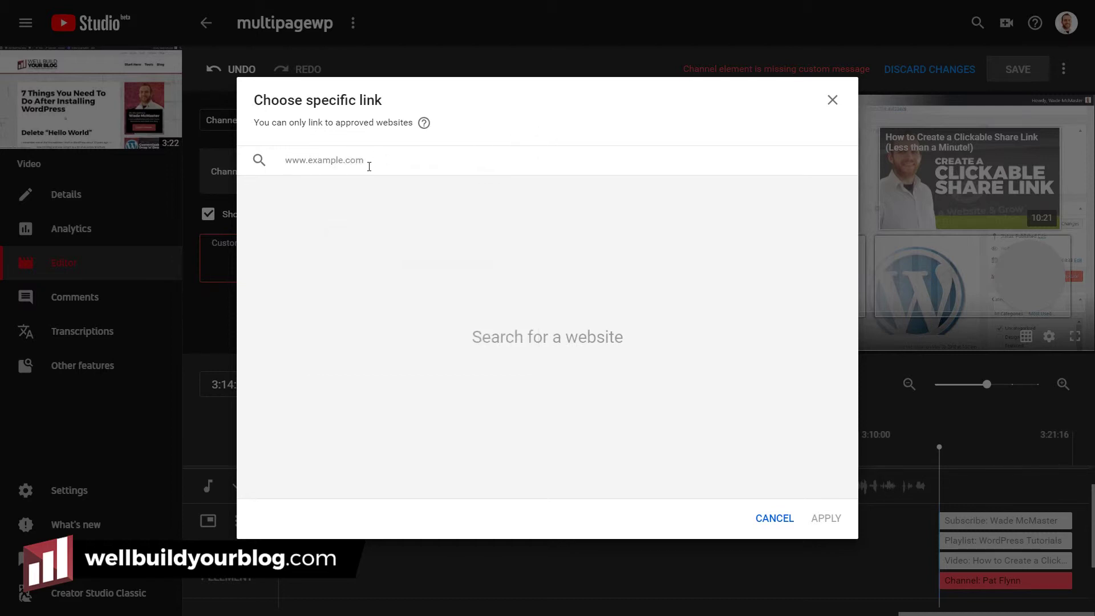
type("www.fac")
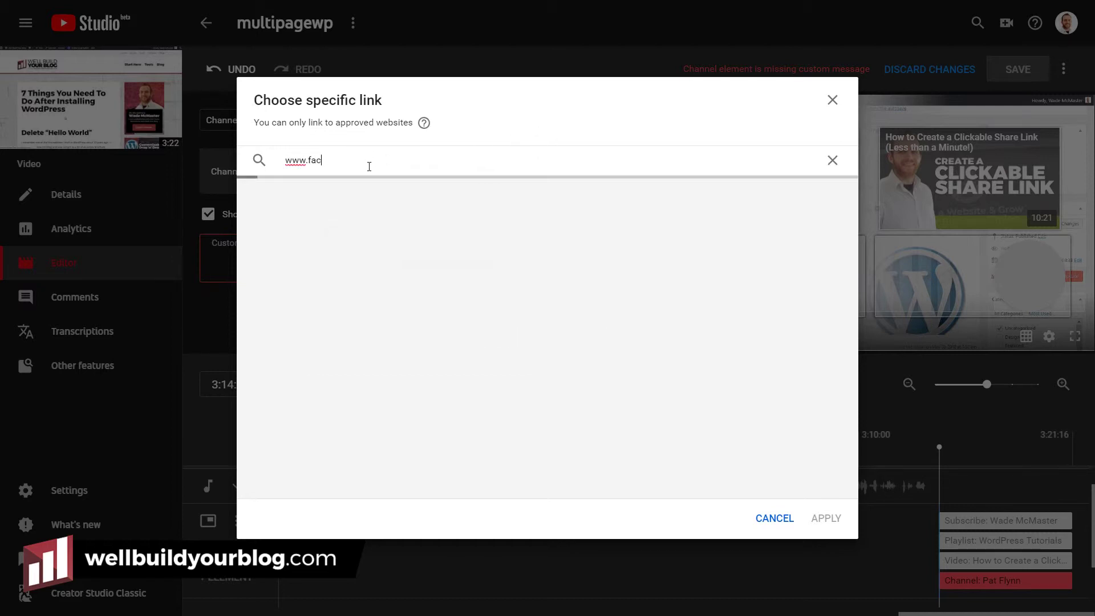
type("ebook.com")
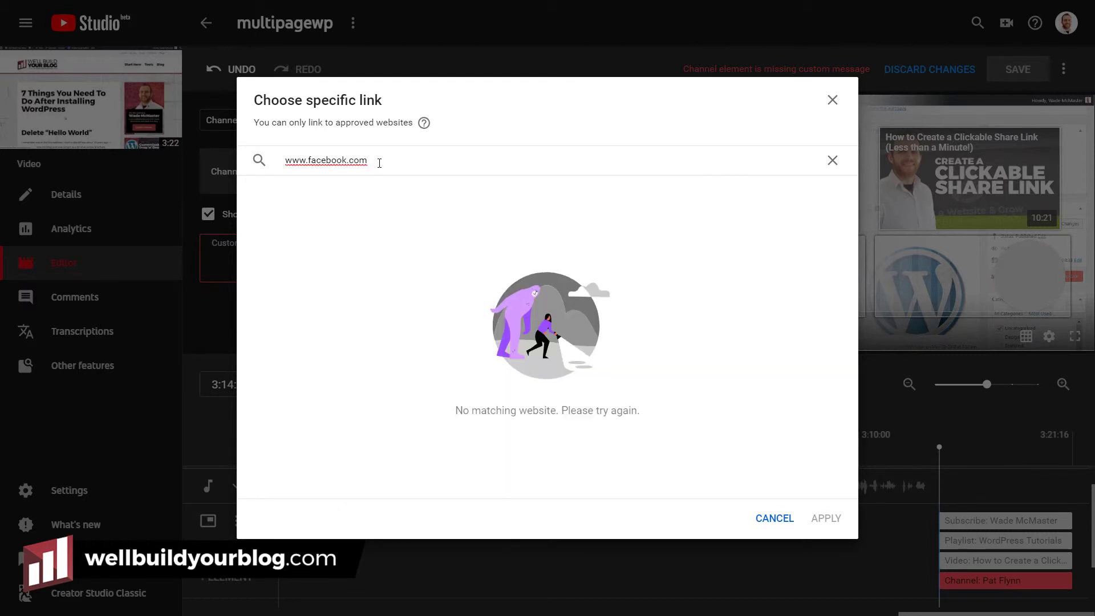
left_click_drag(380, 164, 231, 162)
key("BackSpace")
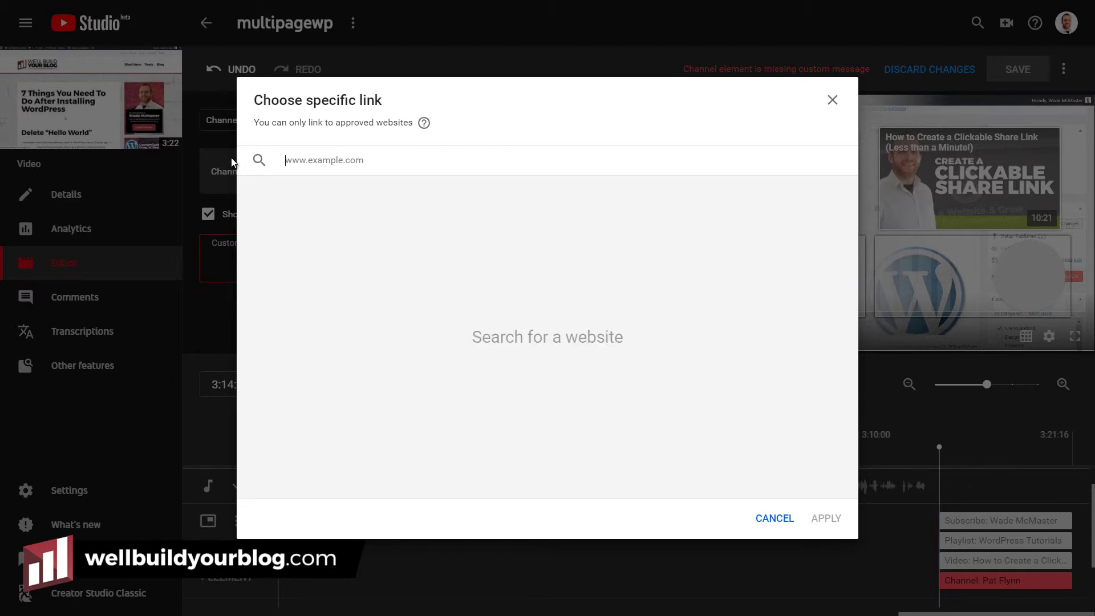
type("amazon")
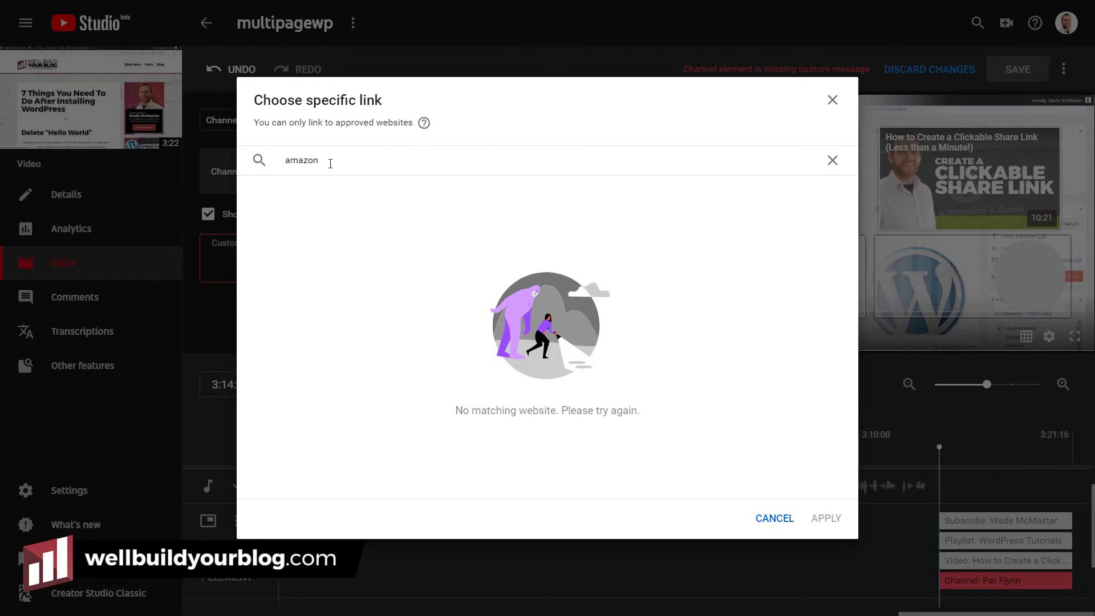
left_click_drag(331, 164, 228, 155)
key("BackSpace")
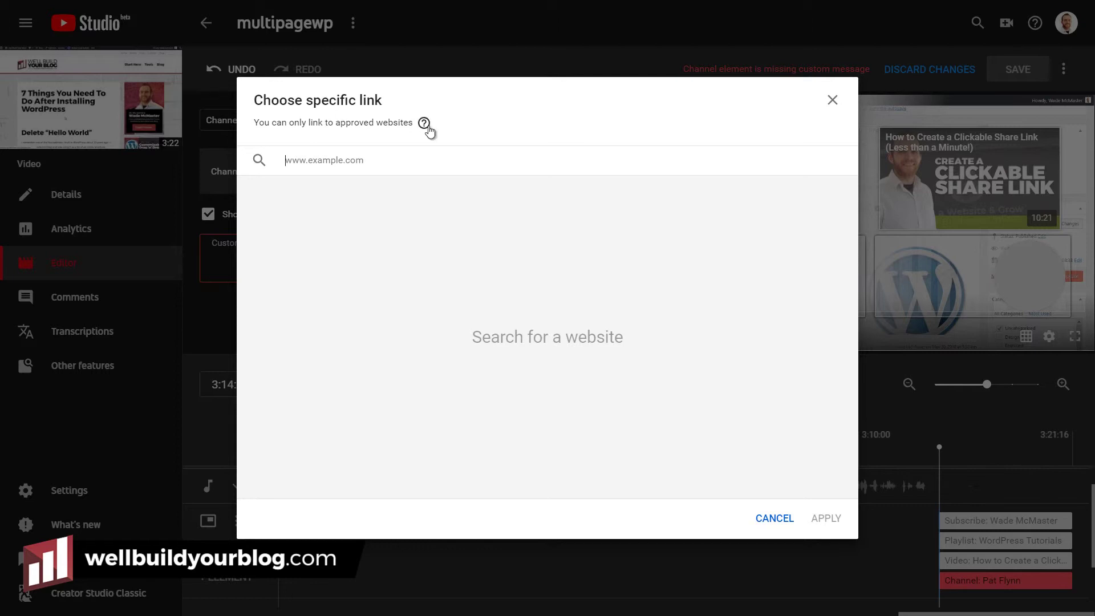
mouse_move(425, 124)
left_click(833, 102)
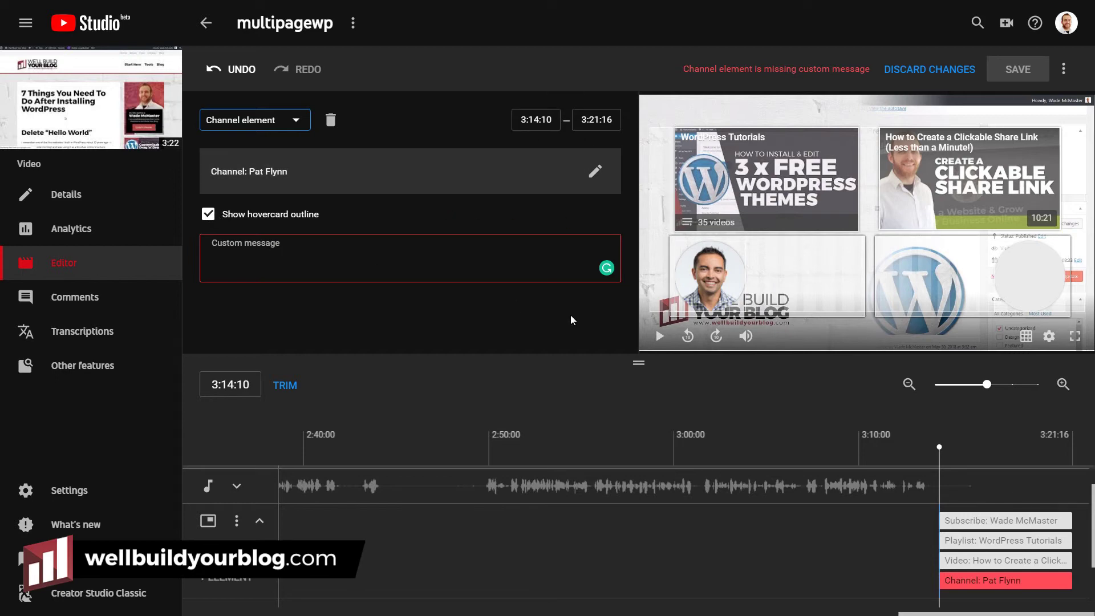
Step: Select the Pat Flynn channel element on the end screen, shift it slightly, and delete it
left_click(593, 267)
left_click(530, 313)
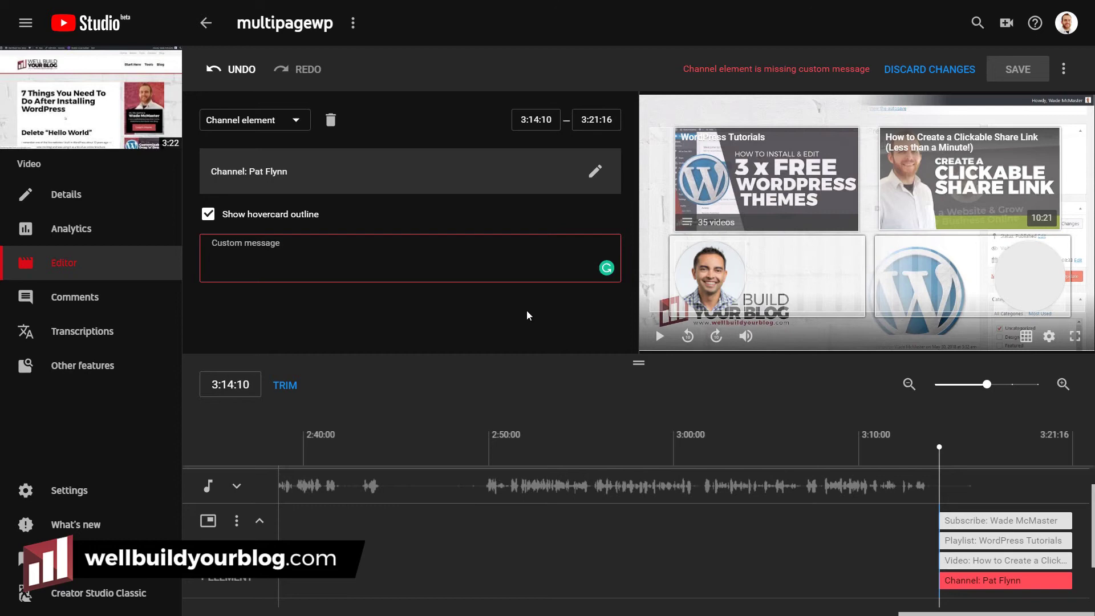
right_click(1005, 581)
left_click(998, 584)
left_click_drag(824, 266, 626, 254)
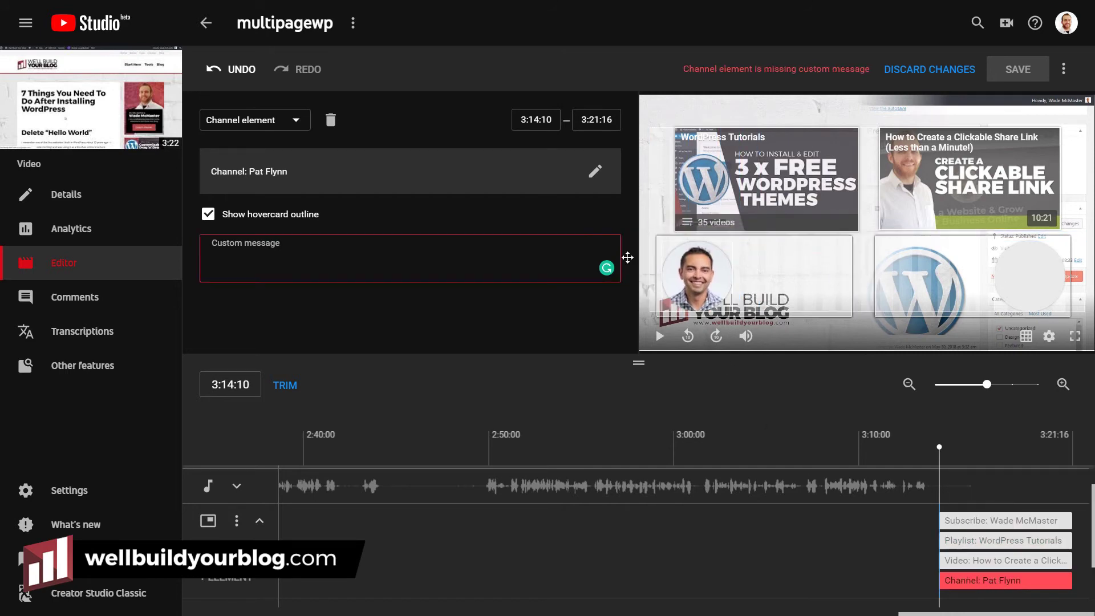
left_click(331, 120)
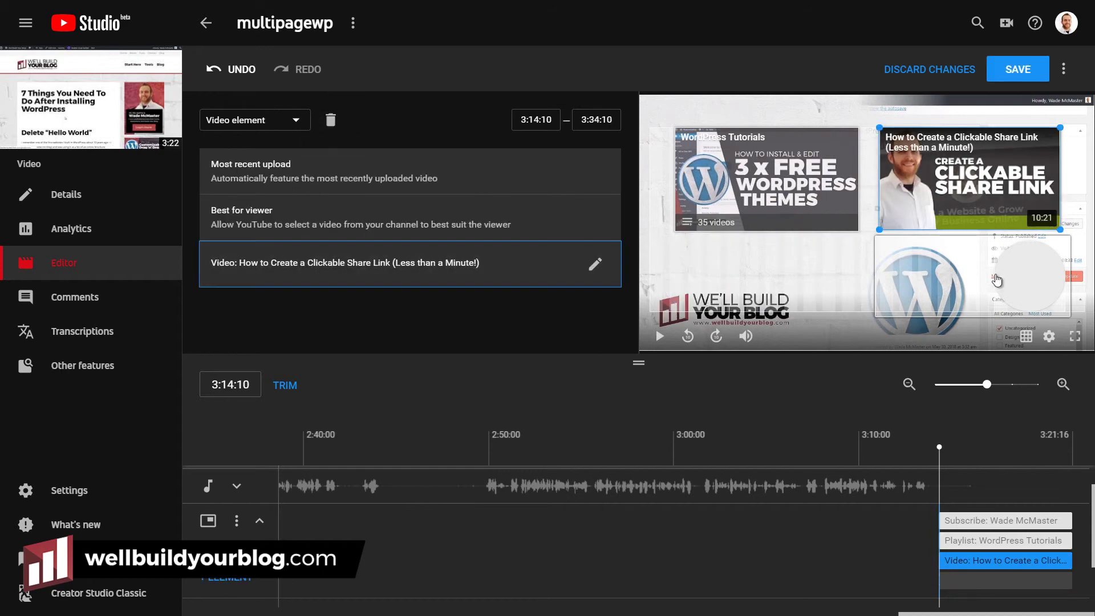
Step: Align the video element's right edge with the subscribe element below it and save the changes to the existing video
left_click_drag(988, 193, 998, 194)
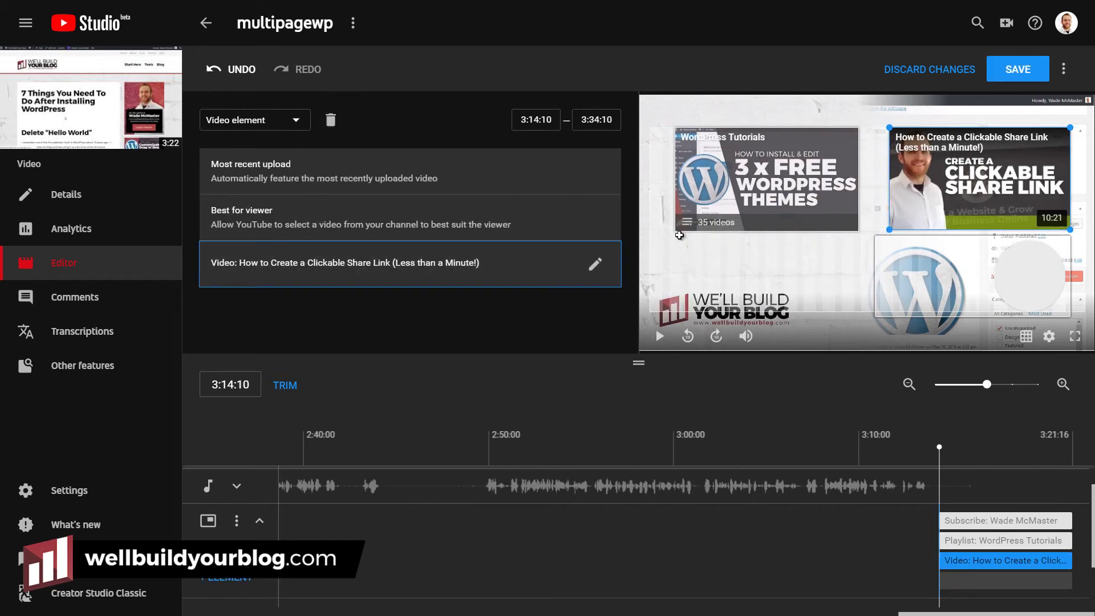
left_click(1014, 74)
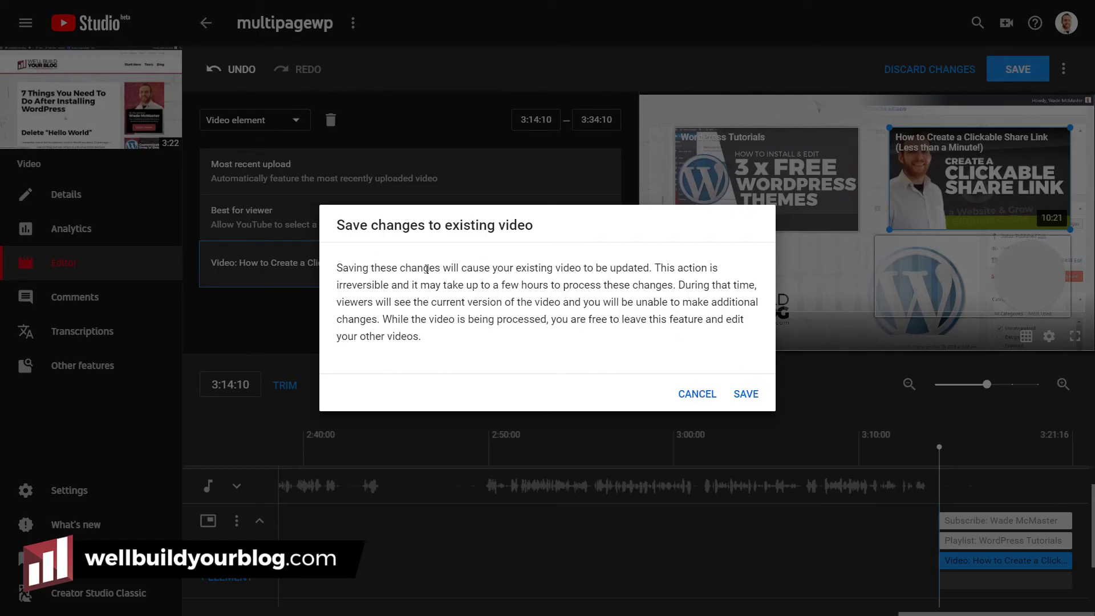
left_click(745, 394)
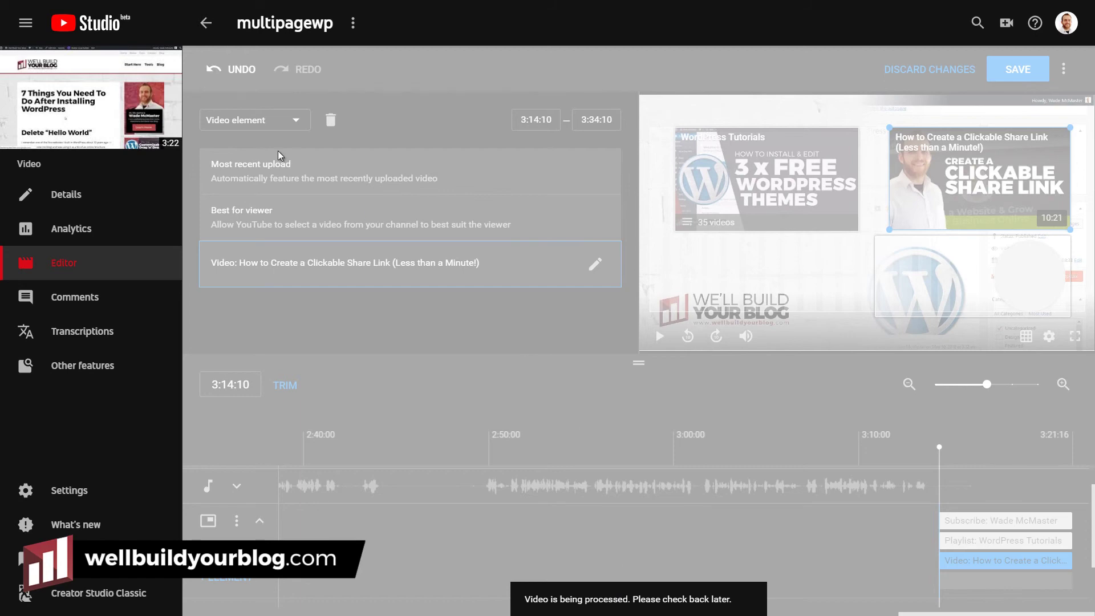
Step: Leave the editor for the channel's video list and switch to the YouTube watch page with the published Twitter tips video's end screen
left_click(206, 24)
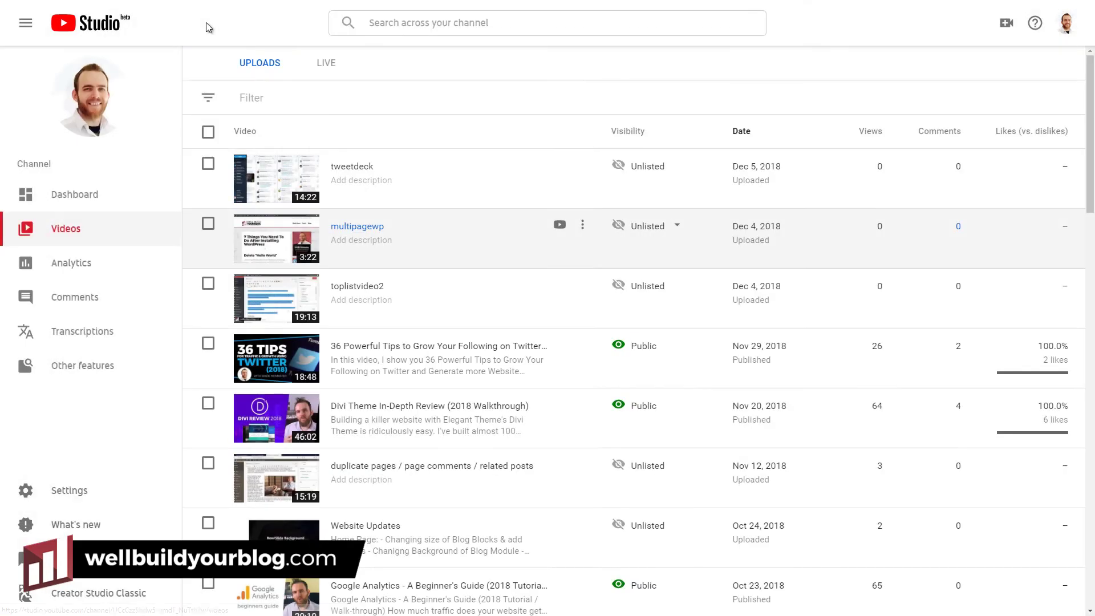
key("ctrl+Tab")
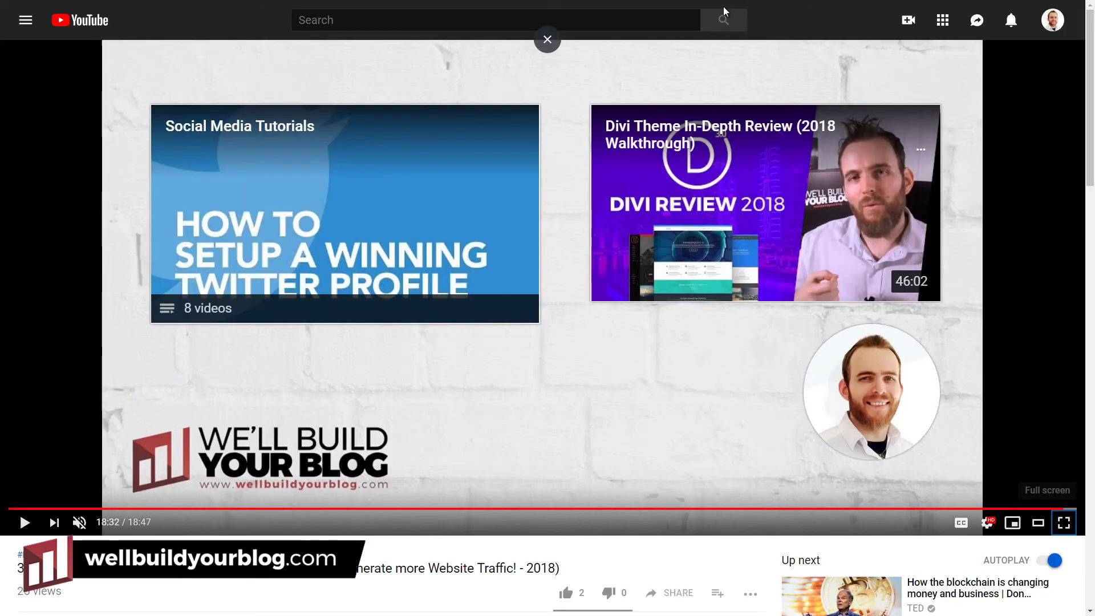